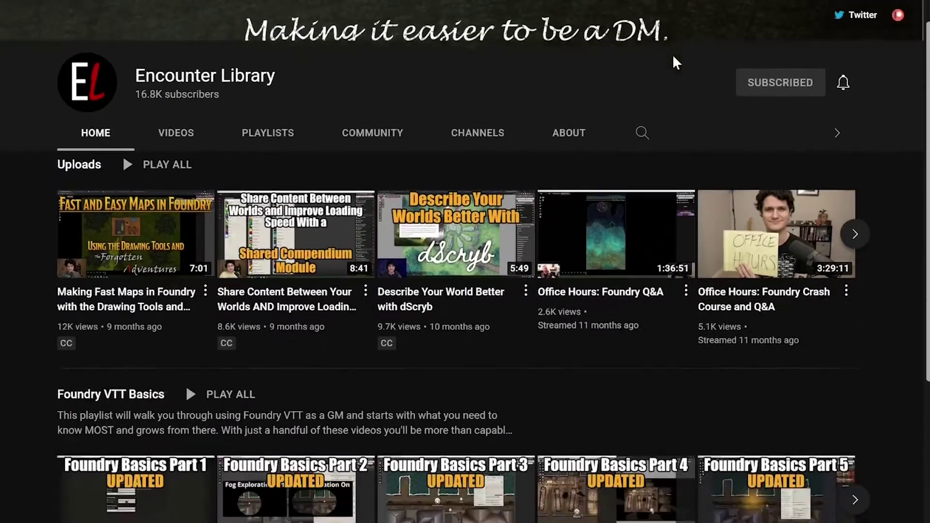
scroll(676, 61, down, 4)
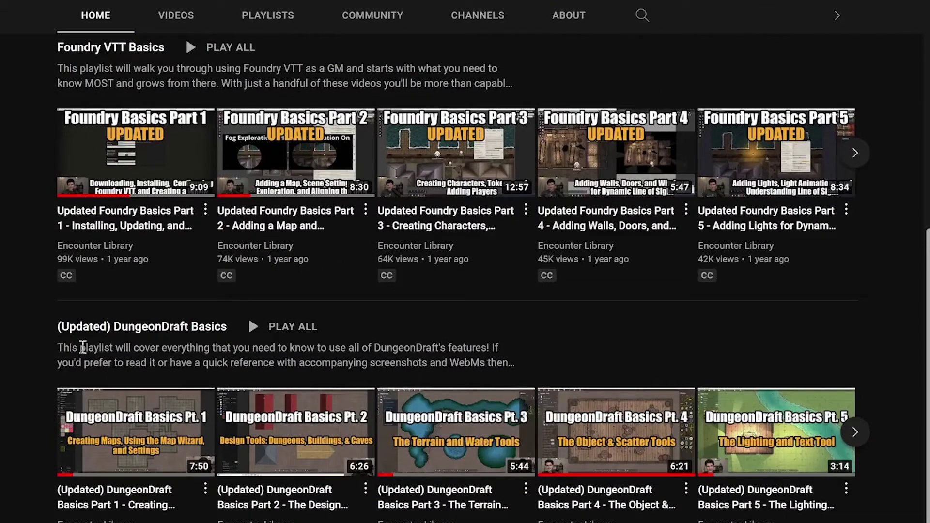
drag(129, 339, 662, 384)
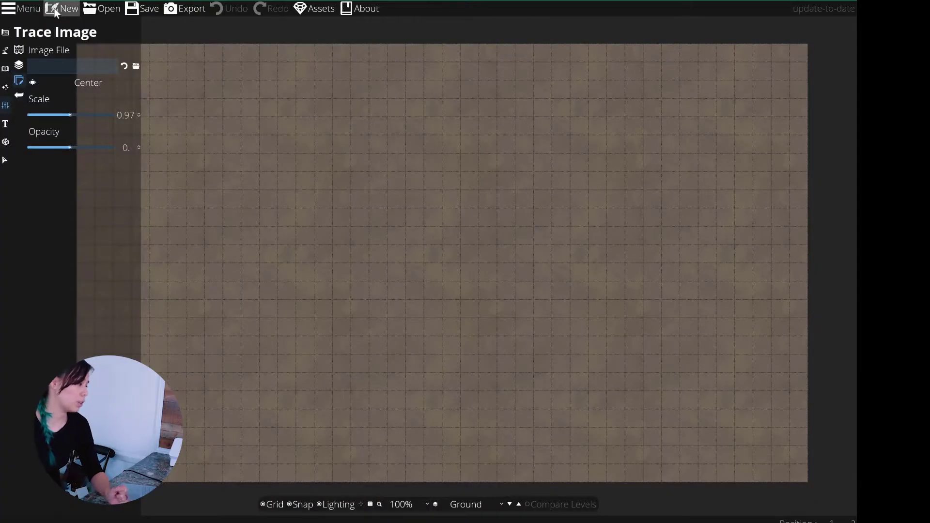
- Create a new map of 40 by 24 tiles from the 55" TV template
click(56, 12)
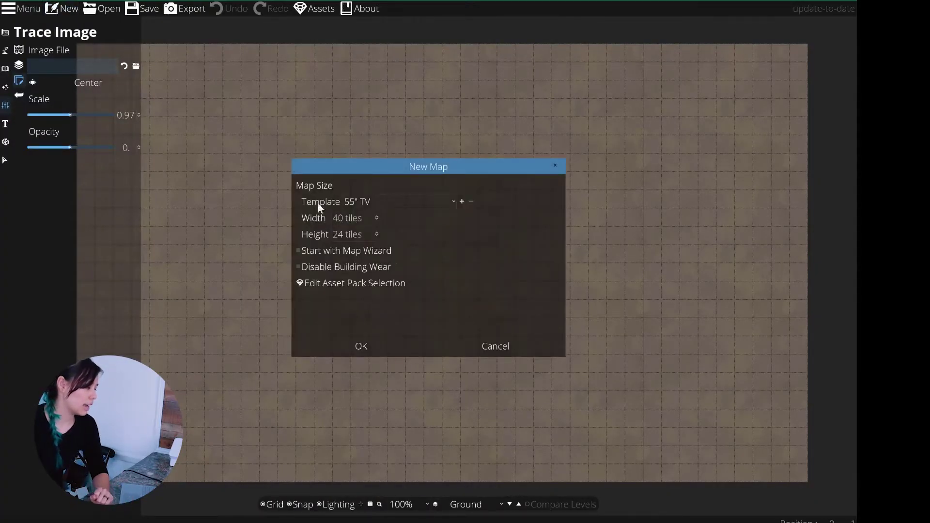
click(363, 345)
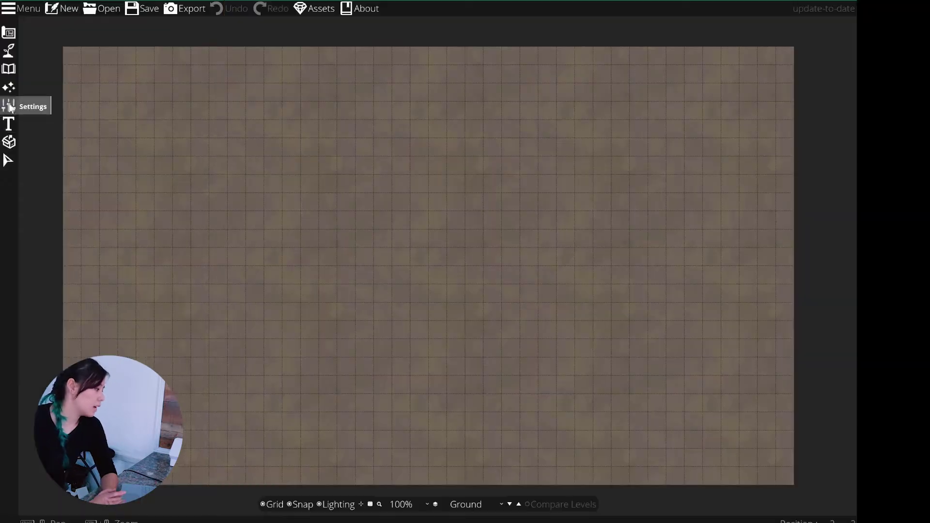
- Load the Castle Naerytar dungeon map from the Hoard of the Dragon Queen Maps folder as the trace image
click(8, 105)
click(46, 80)
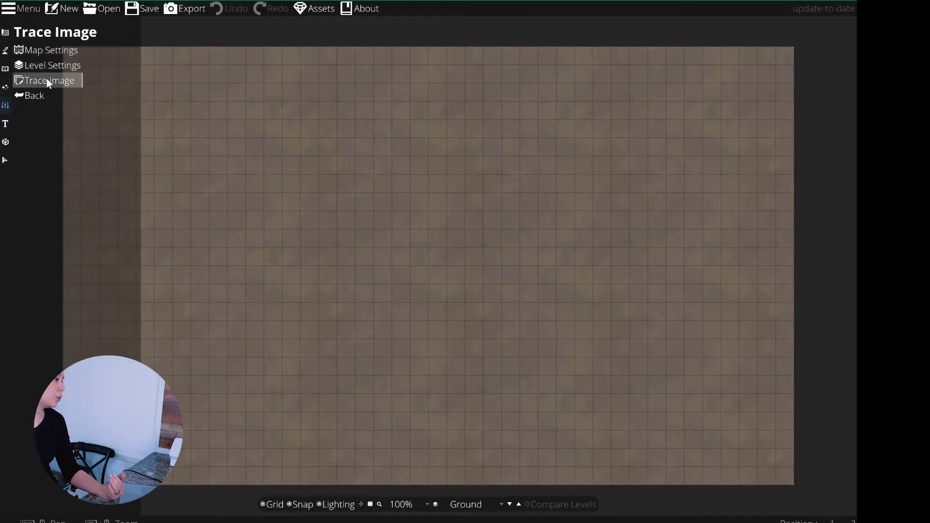
click(138, 69)
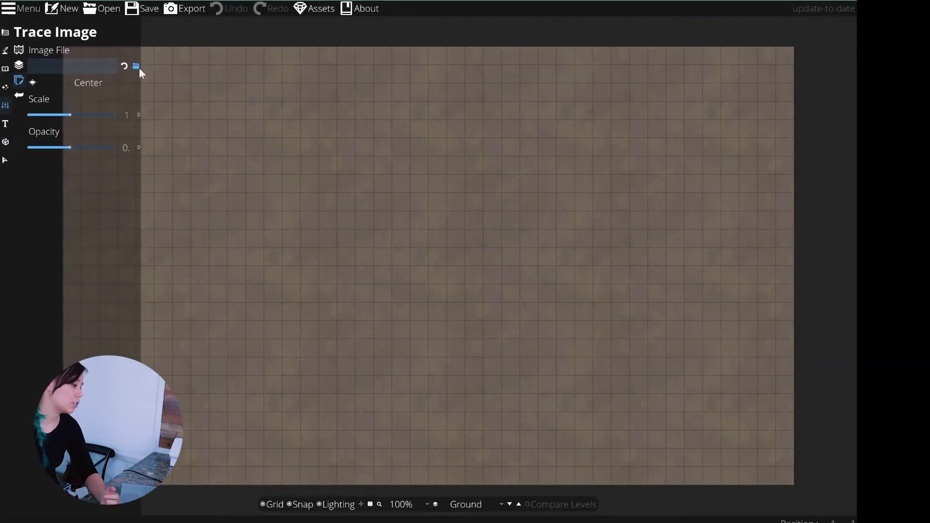
double_click(142, 76)
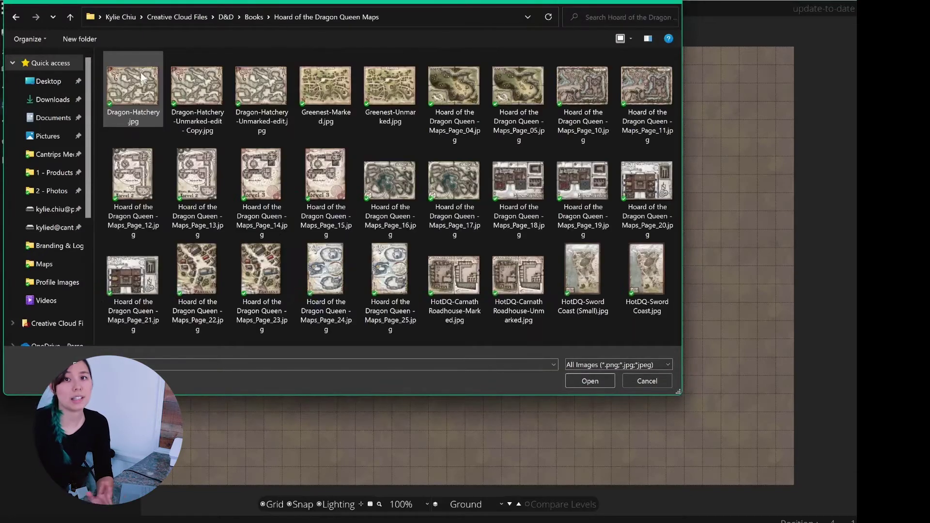
double_click(141, 72)
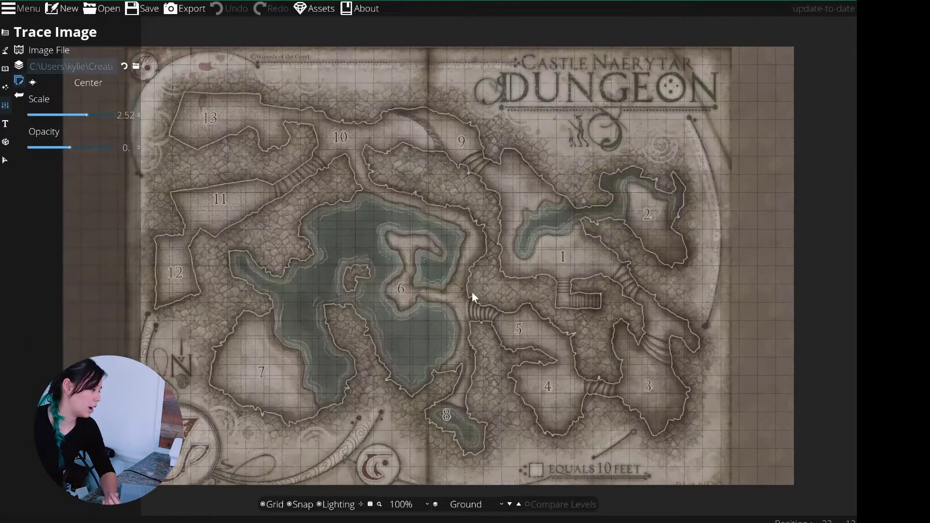
- Scale the trace image to 3.02 to fit the grid and lower its opacity slightly
scroll(472, 292, up, 6)
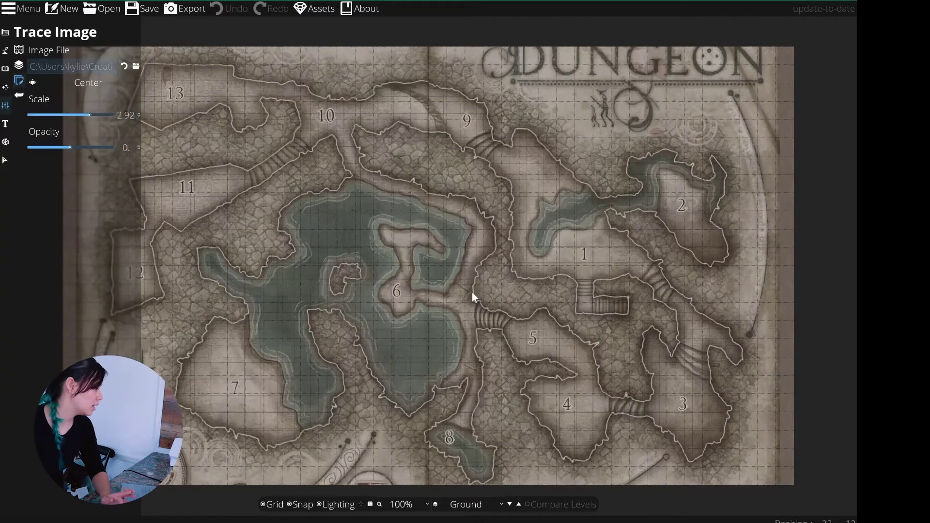
scroll(500, 298, up, 10)
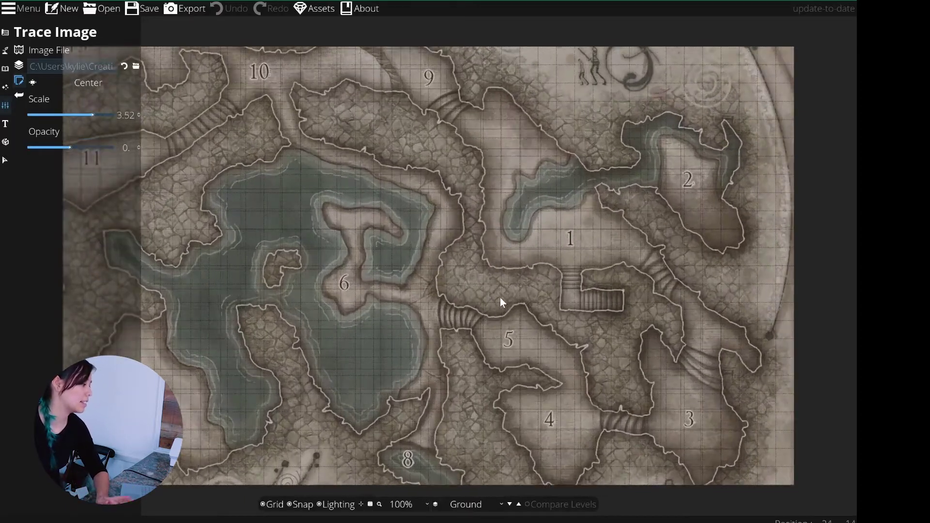
scroll(500, 297, down, 2)
drag(500, 297, 537, 313)
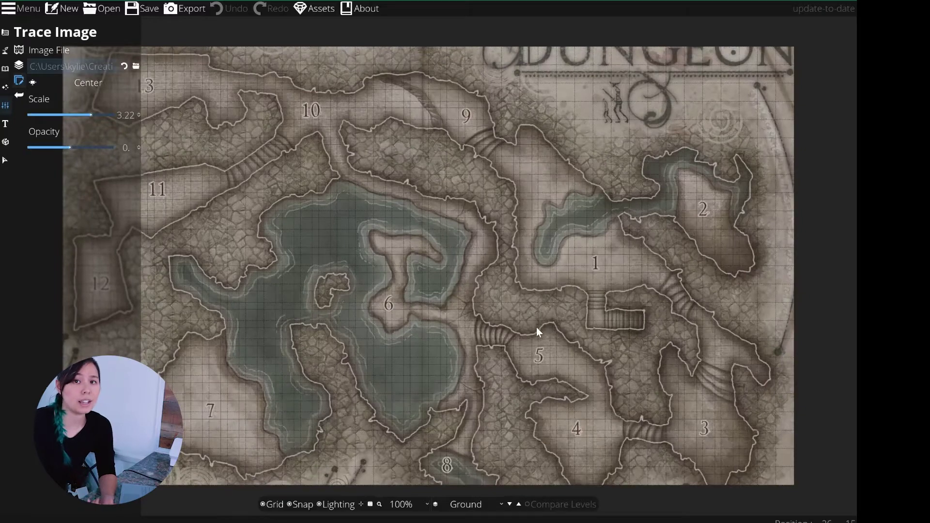
scroll(536, 327, down, 3)
drag(539, 326, 540, 317)
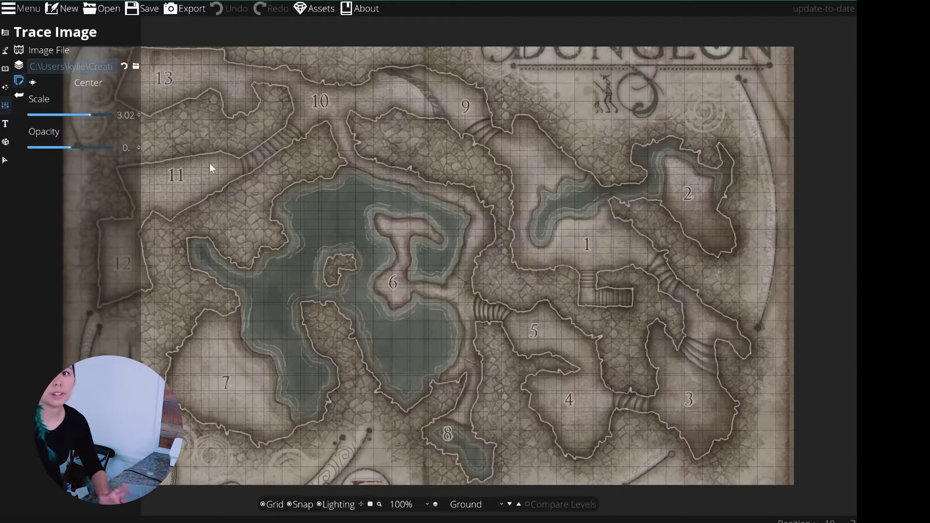
drag(70, 147, 61, 148)
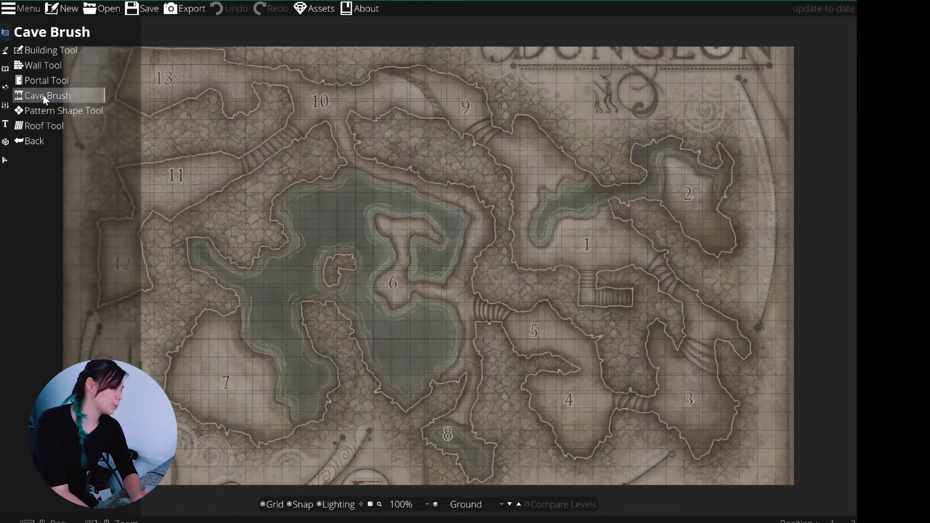
- Set up the Cave Brush with a dark grey ground color
click(44, 113)
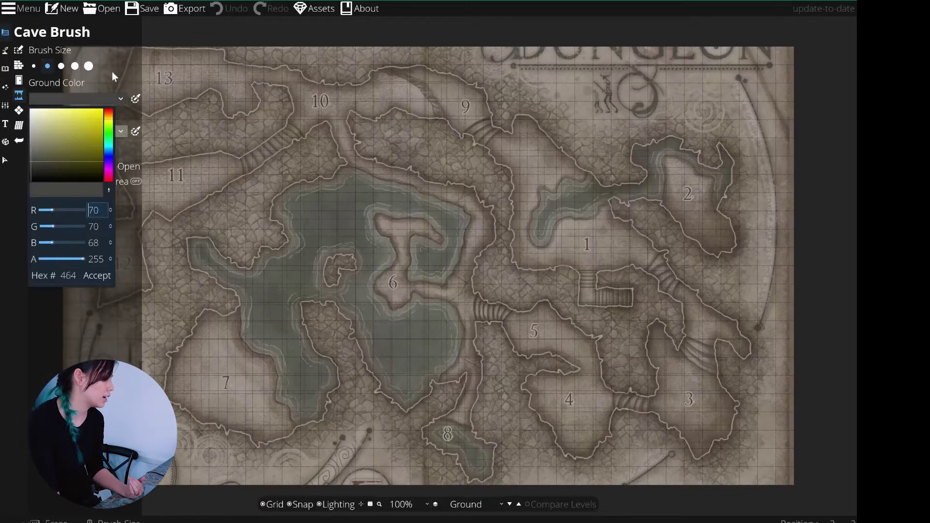
drag(29, 187, 39, 185)
click(110, 115)
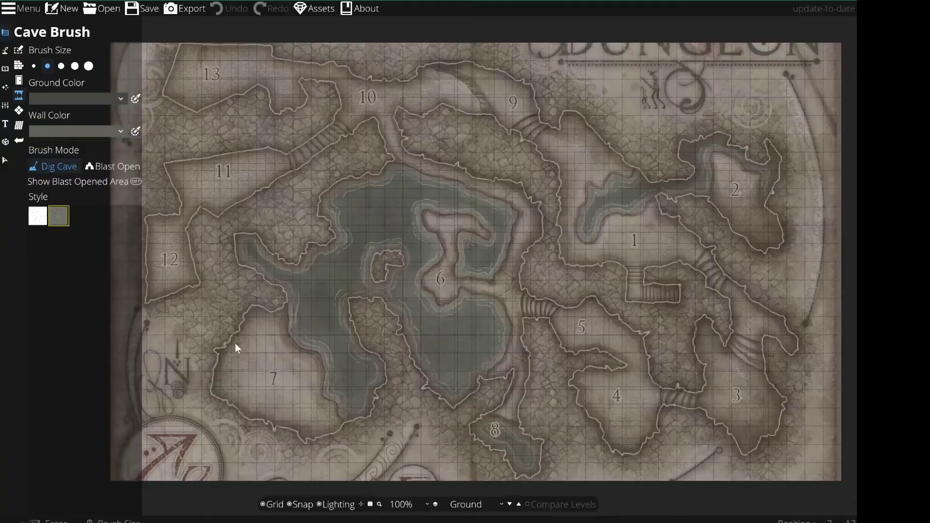
- Dig out room 7 and the large lake cavern of room 6 over the traced map, enlarging the brush for open areas
drag(230, 357, 246, 379)
mouse_move(296, 307)
mouse_down()
mouse_move(321, 364)
mouse_move(243, 247)
mouse_move(388, 292)
mouse_move(406, 244)
mouse_move(307, 292)
mouse_up()
click(88, 66)
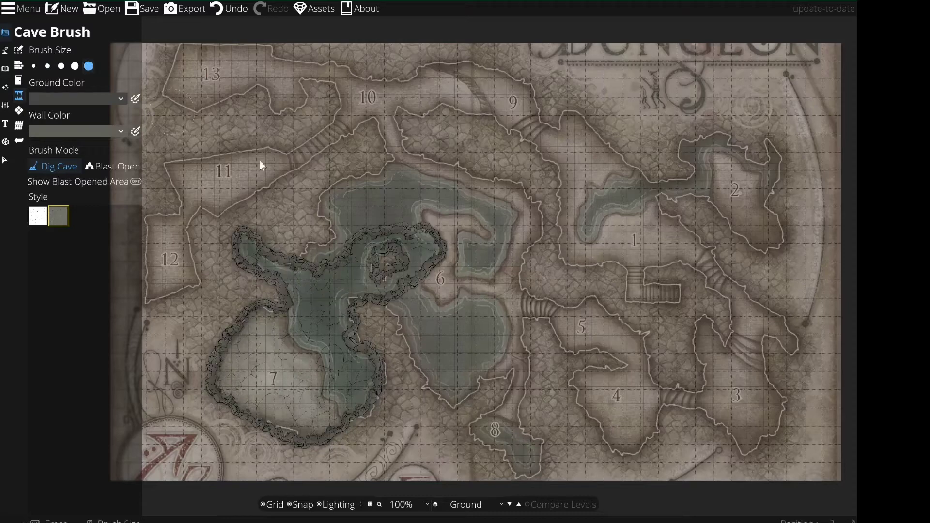
mouse_move(496, 333)
mouse_down()
mouse_move(442, 253)
mouse_move(412, 221)
mouse_up()
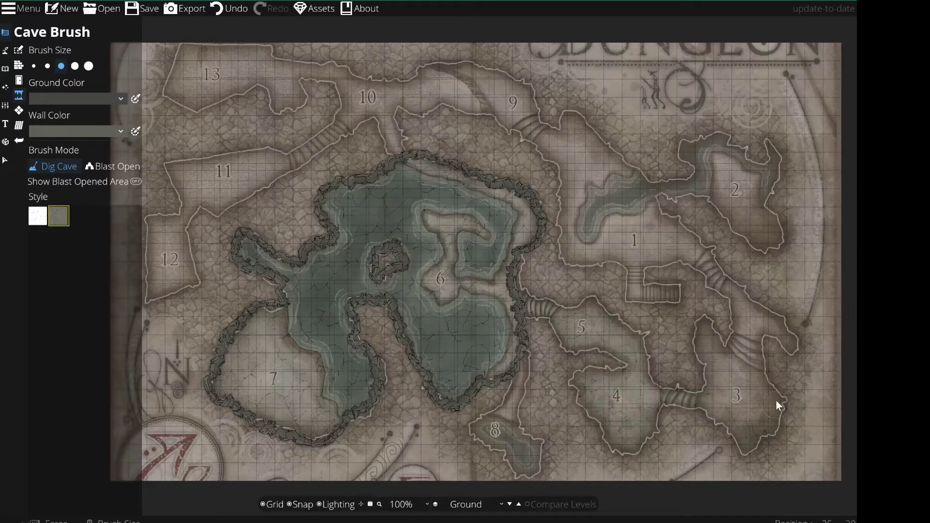
- Dig out rooms 1 to 5 and their connecting passages, using a smaller brush for the upper part of room 2
mouse_move(739, 334)
mouse_down()
mouse_move(736, 299)
mouse_move(628, 257)
mouse_up()
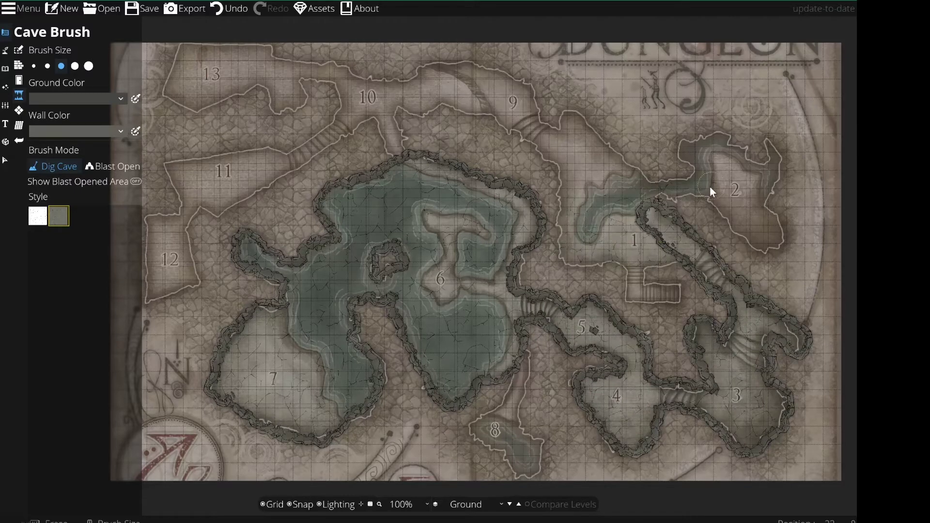
mouse_move(710, 187)
mouse_down()
mouse_move(706, 244)
mouse_move(774, 234)
mouse_up()
click(229, 9)
mouse_move(678, 189)
mouse_down()
mouse_move(751, 166)
mouse_move(772, 145)
mouse_up()
click(48, 66)
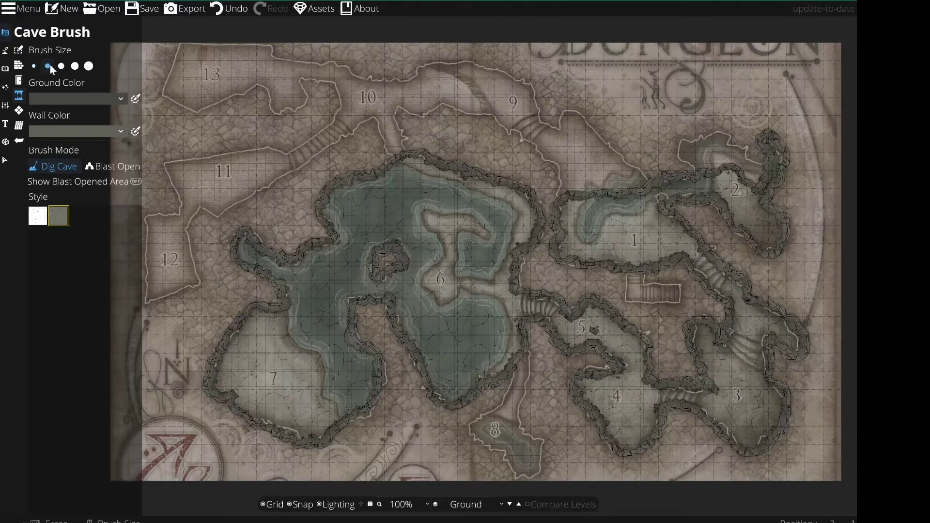
drag(688, 157, 674, 184)
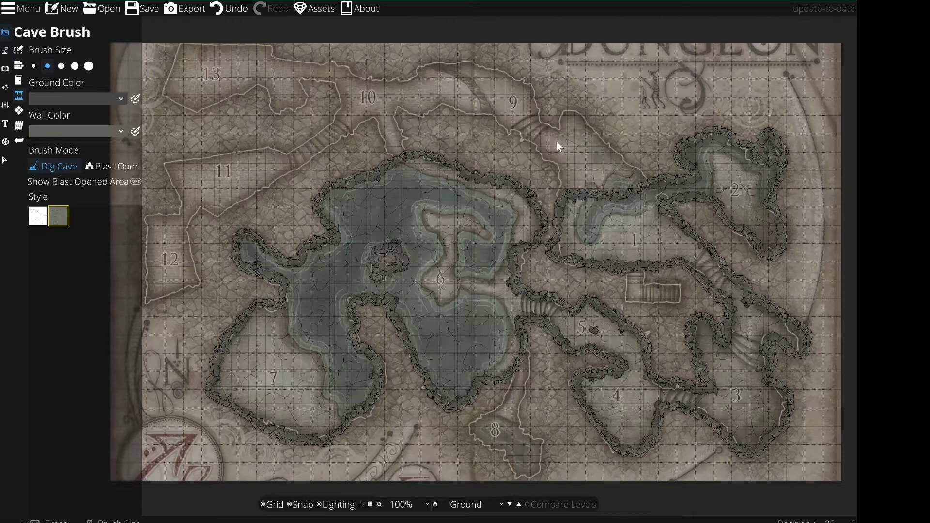
- Dig out the northern part of room 1 and rooms 9 to 12 with their connecting passages
drag(556, 141, 597, 189)
mouse_move(486, 109)
mouse_down()
mouse_move(582, 191)
mouse_move(444, 150)
mouse_move(347, 198)
mouse_move(393, 180)
mouse_move(268, 212)
mouse_move(261, 231)
mouse_up()
key(ctrl+z)
scroll(576, 153, up, 2)
drag(241, 310, 241, 314)
drag(382, 121, 309, 109)
click(221, 9)
click(222, 8)
click(271, 8)
scroll(377, 118, down, 2)
drag(377, 118, 382, 120)
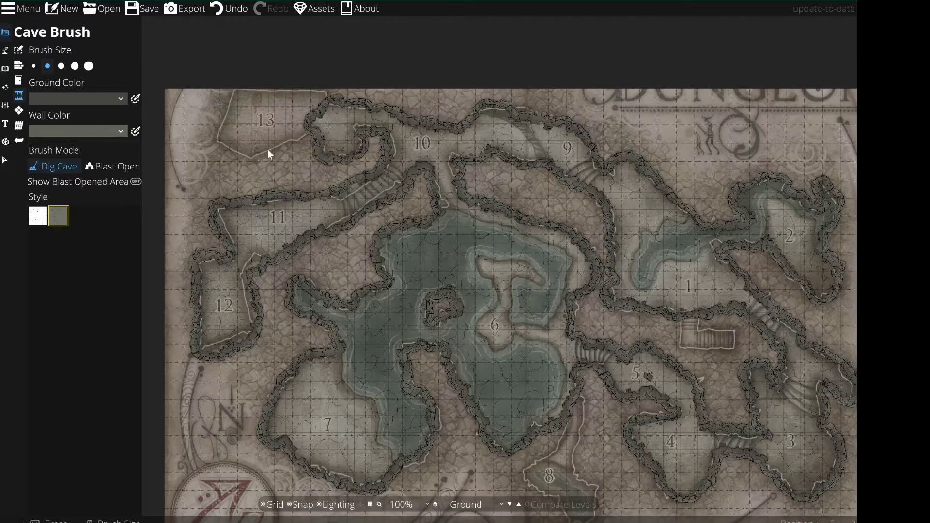
- Dig out room 13, the stair alcove south of room 1, and room 8 with its passage
scroll(268, 149, up, 2)
mouse_move(267, 150)
mouse_down()
mouse_move(194, 104)
mouse_move(278, 119)
mouse_up()
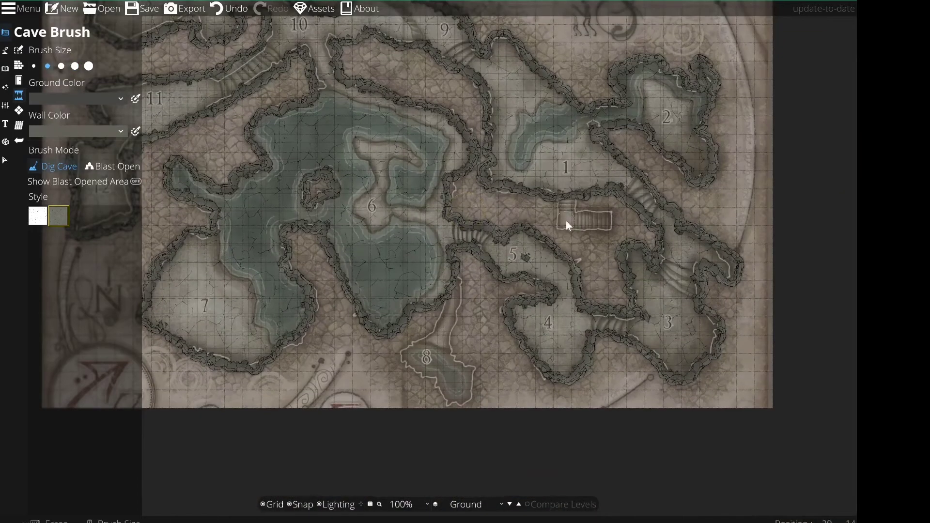
mouse_move(454, 298)
mouse_down()
mouse_move(411, 355)
mouse_move(457, 296)
mouse_move(454, 323)
mouse_up()
drag(465, 374, 460, 372)
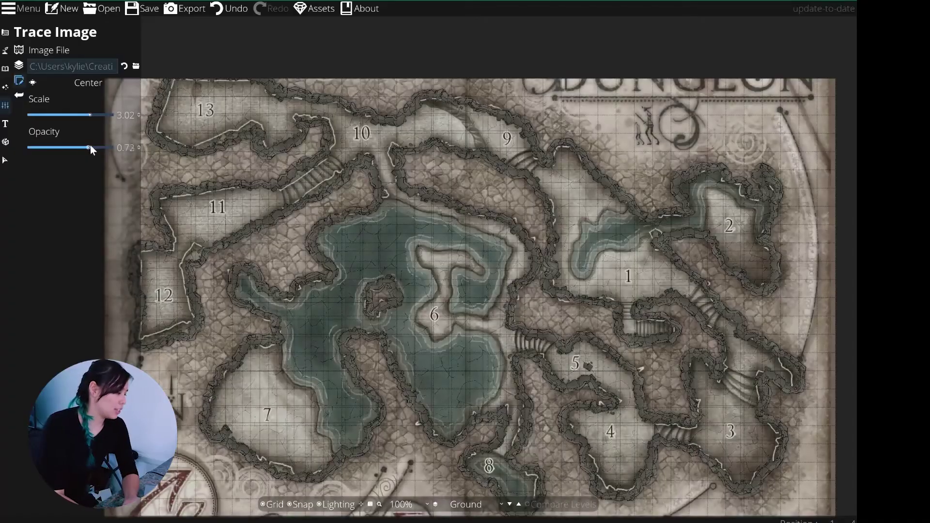
- Raise the trace image's opacity to full to compare it with the dug caves, and lower it to a faint overlay
drag(101, 147, 112, 147)
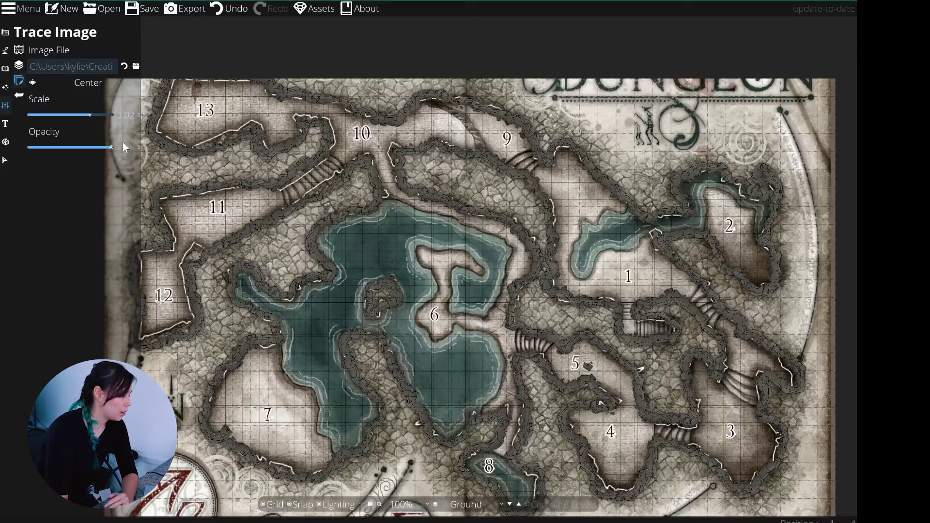
drag(112, 148, 56, 147)
- Set the Water Brush's deep color to a dark blue with RGB 18, 49, 68
click(6, 68)
click(5, 53)
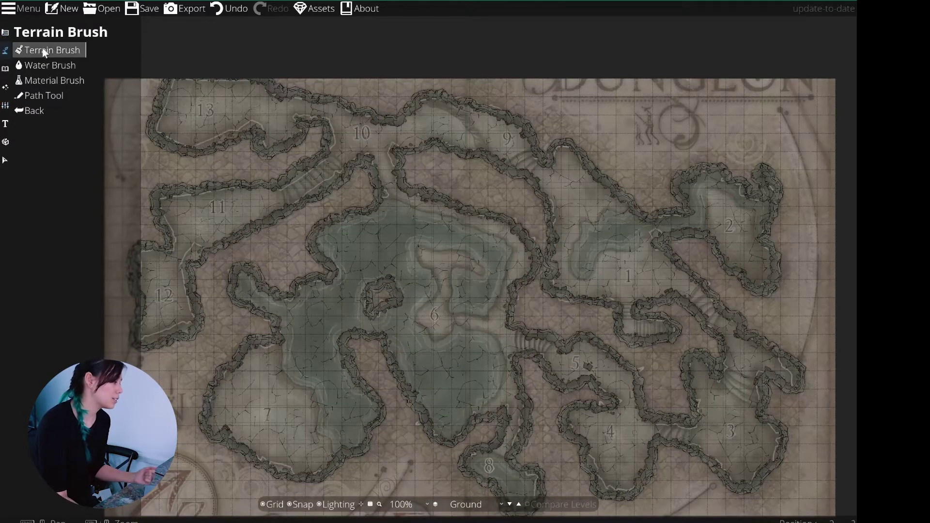
click(45, 64)
mouse_move(66, 137)
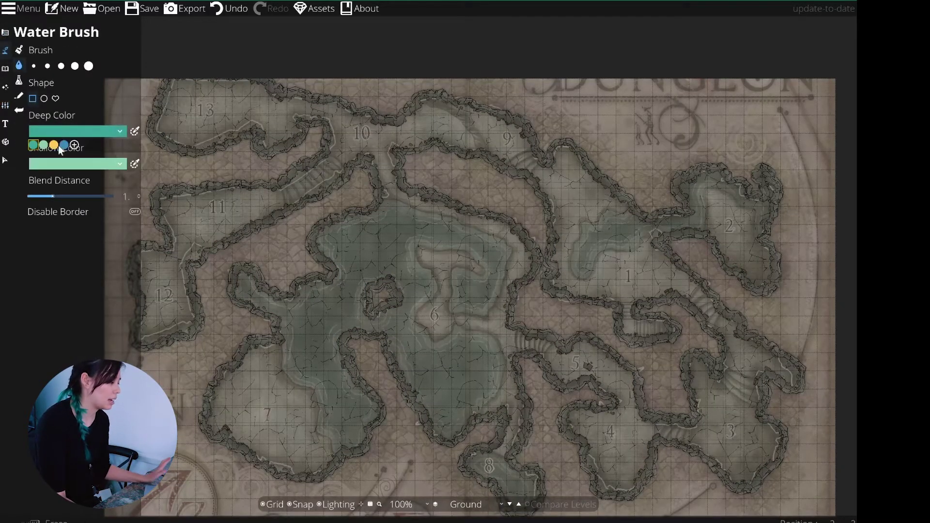
click(64, 145)
mouse_move(69, 187)
click(74, 145)
click(83, 194)
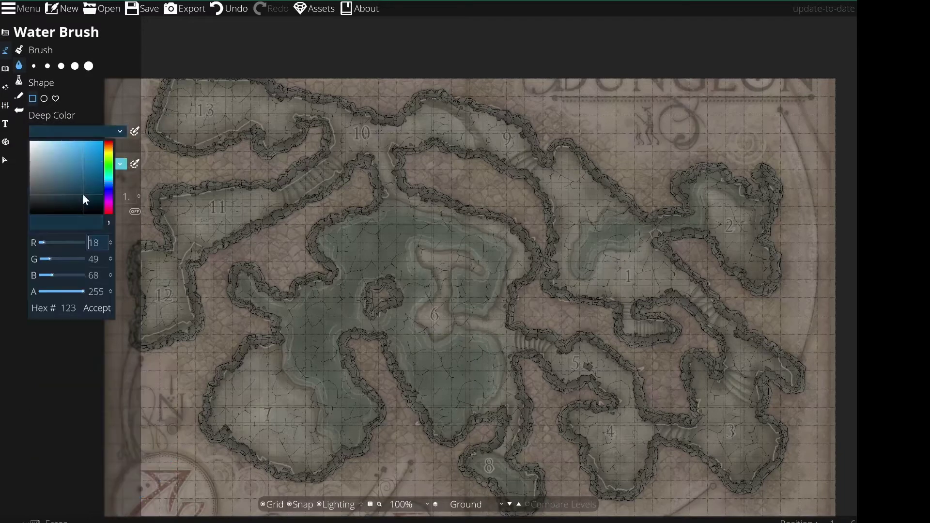
click(97, 308)
- Set the Water Brush's shallow color to a dark teal
click(74, 178)
click(92, 217)
click(97, 340)
- Paint water over the central lake around room 6 and the pool in room 8, leaving the traced islands dry
click(61, 66)
mouse_move(246, 282)
mouse_down()
mouse_move(292, 306)
mouse_move(329, 242)
mouse_move(311, 325)
mouse_up()
click(90, 67)
drag(354, 413, 354, 413)
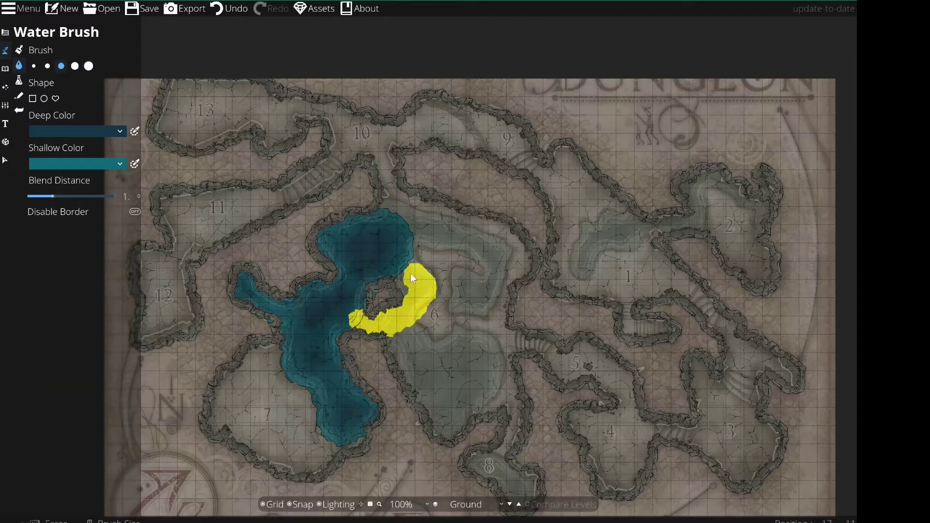
drag(410, 273, 411, 273)
drag(385, 199, 478, 243)
drag(480, 311, 480, 311)
mouse_move(408, 334)
mouse_down()
mouse_move(491, 387)
mouse_move(475, 386)
mouse_up()
drag(503, 430, 458, 317)
drag(430, 349, 485, 374)
- Paint the stream that runs from room 1 into room 2
drag(535, 154, 487, 243)
drag(488, 242, 487, 242)
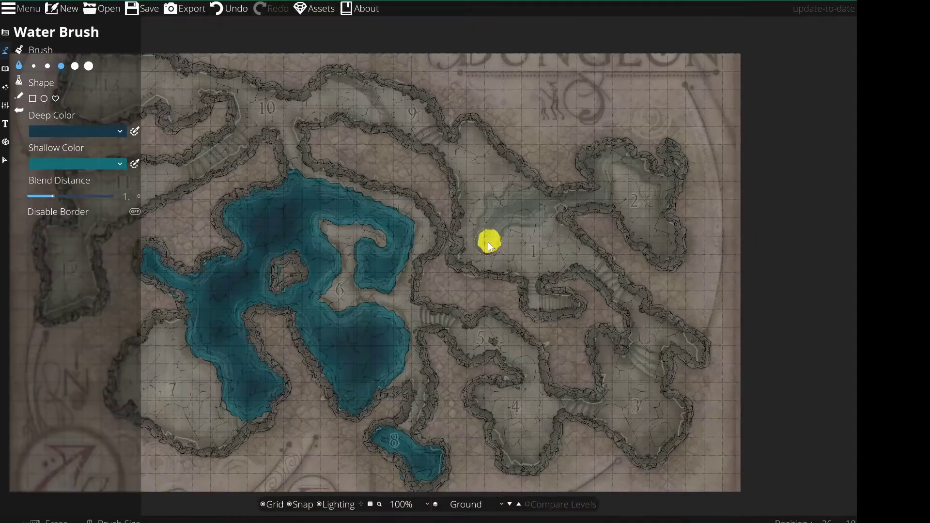
drag(621, 155, 634, 161)
- Lay out a grey stair path in the alcove south of room 1 with the Path Tool and confirm the path width
scroll(674, 160, down, 1)
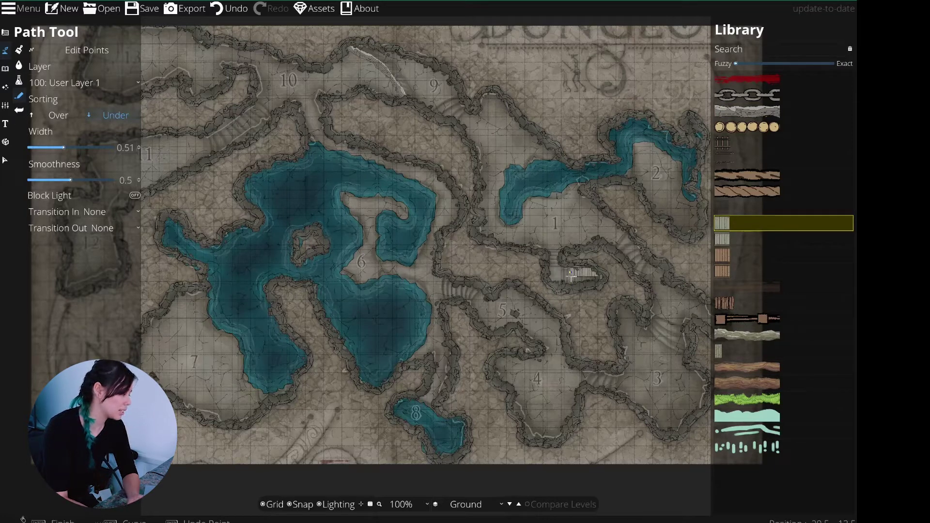
right_click(571, 276)
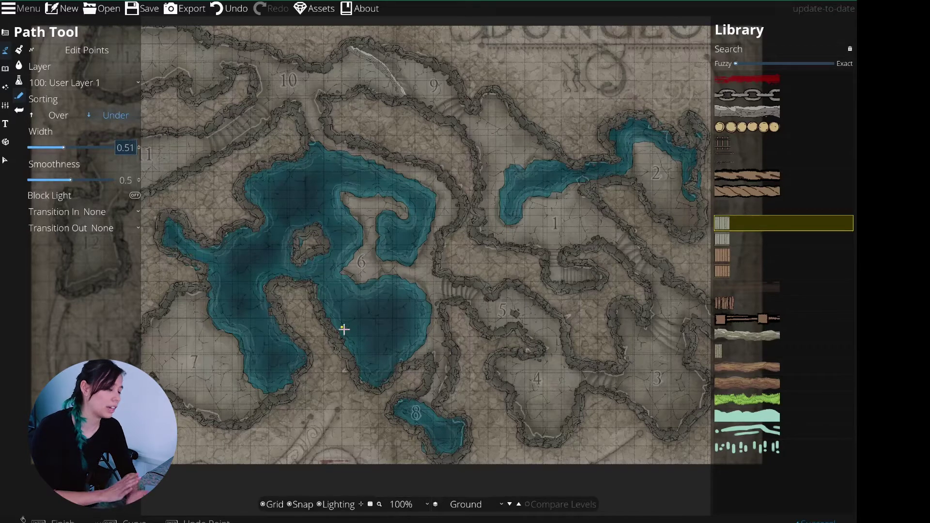
key(Return)
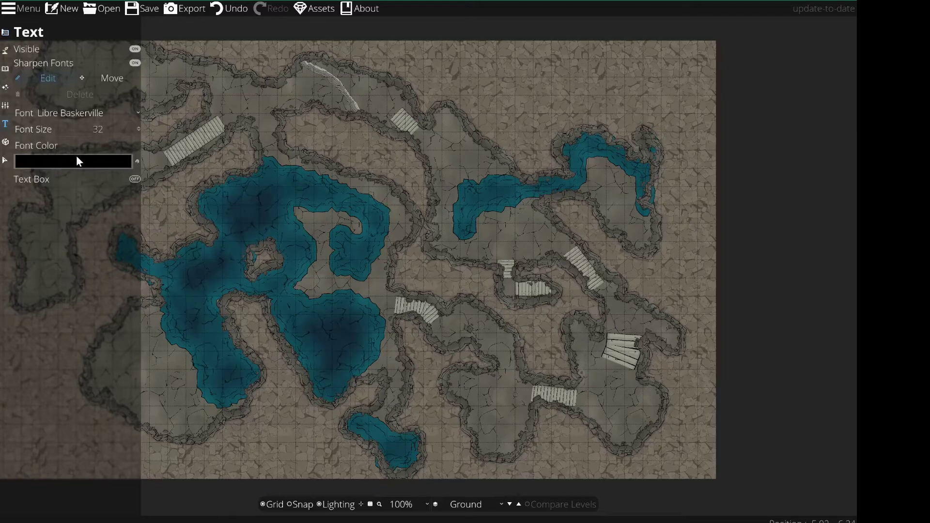
- Set the text color to white and the font size to 20 for the room number labels on the map
click(76, 157)
drag(1, 77, 1, 3)
click(82, 172)
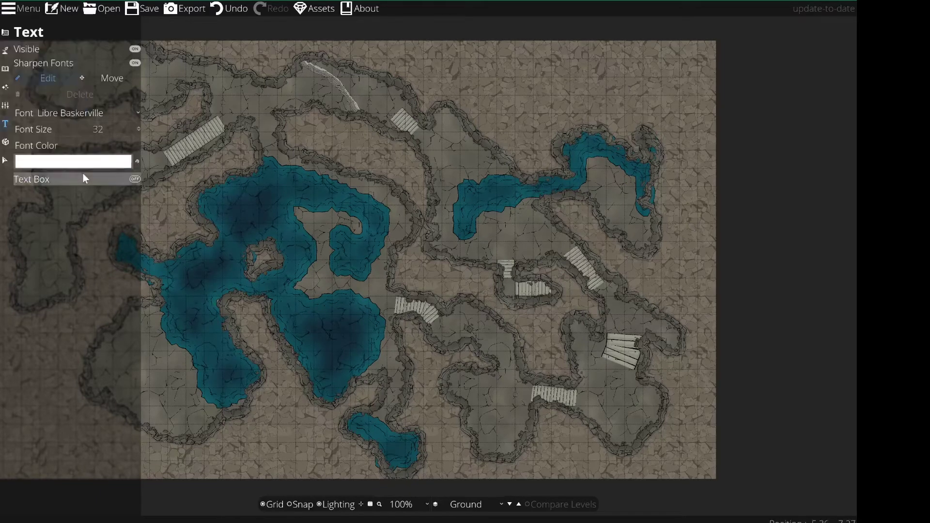
double_click(99, 129)
text(20)
click(611, 279)
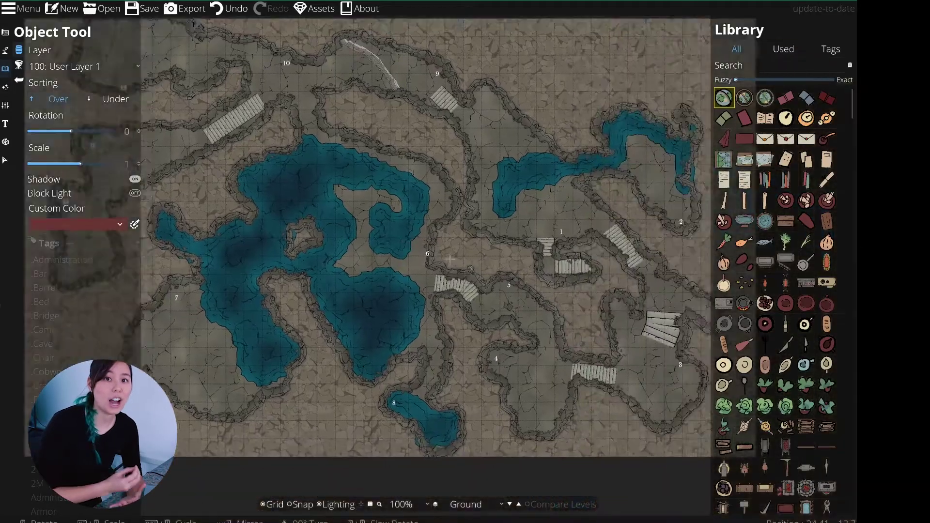
drag(449, 259, 318, 278)
scroll(416, 256, up, 5)
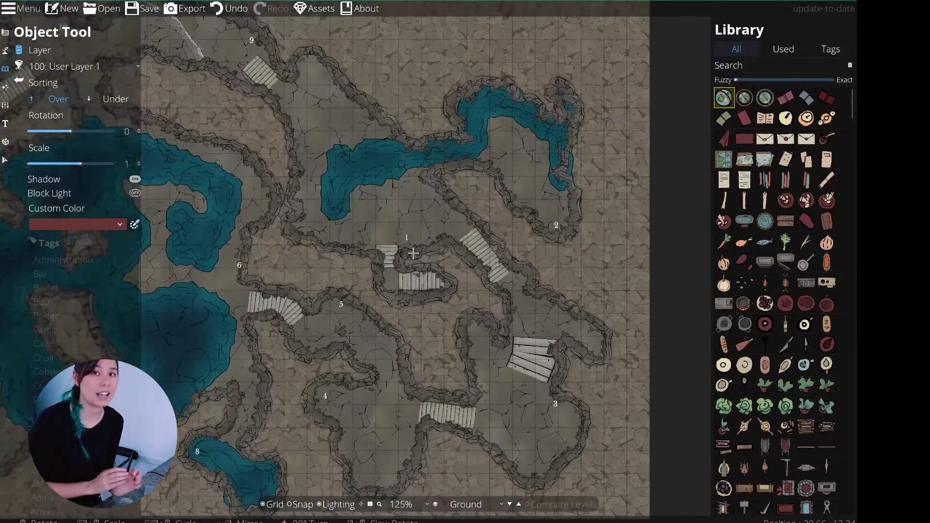
- Search the object library for lanterns and place them along the cave walls around room 1 at a scale of 0.75
scroll(376, 212, down, 2)
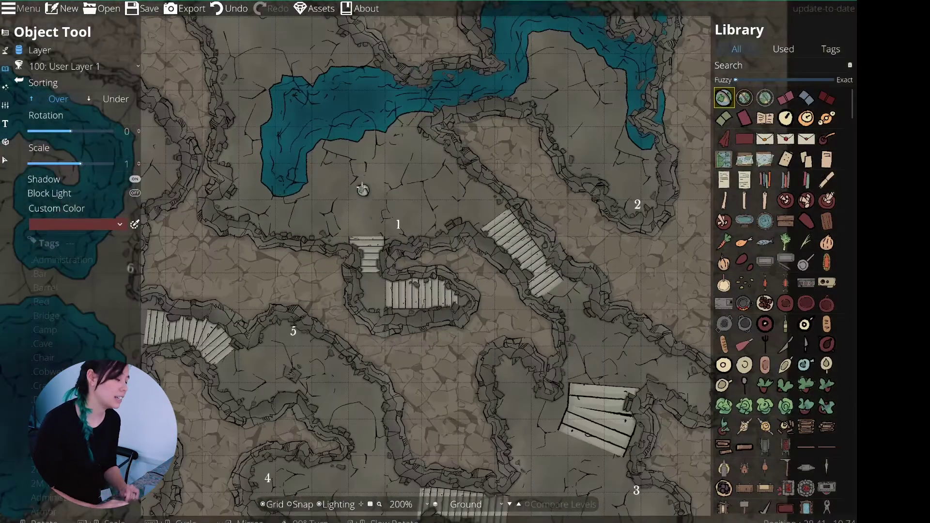
drag(359, 179, 426, 283)
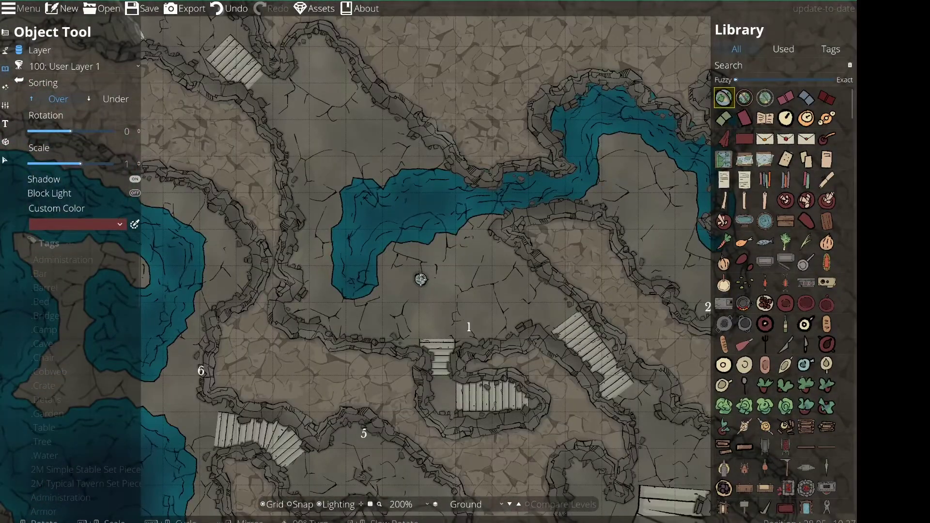
text(lanterns)
text(.)
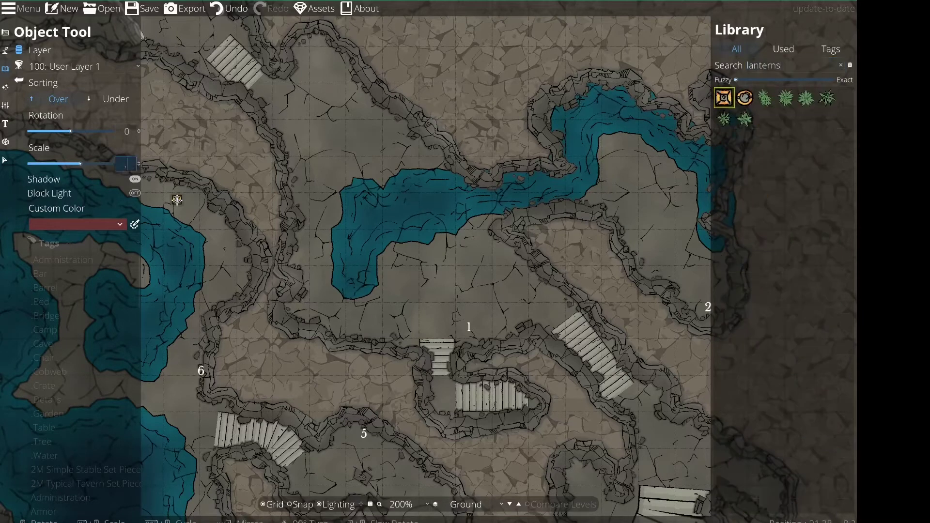
text(75)
key(Return)
scroll(383, 335, down, 1)
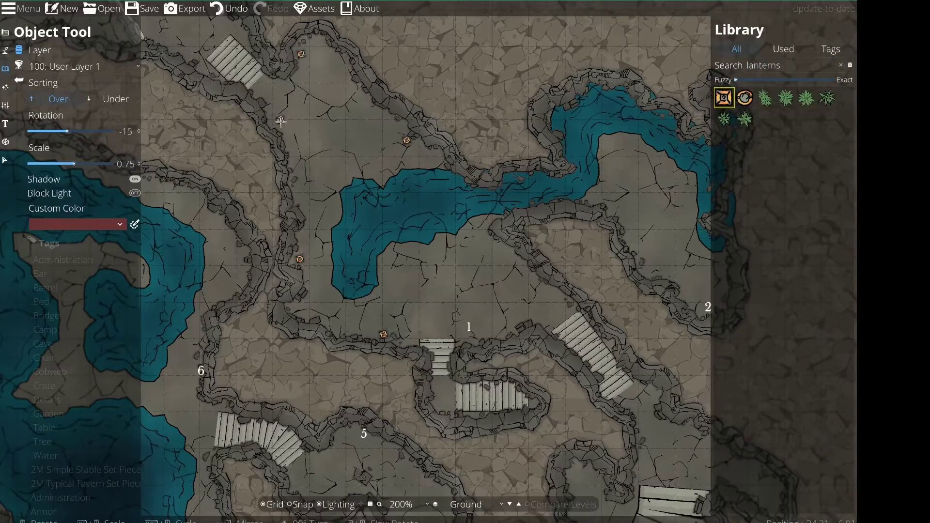
double_click(761, 63)
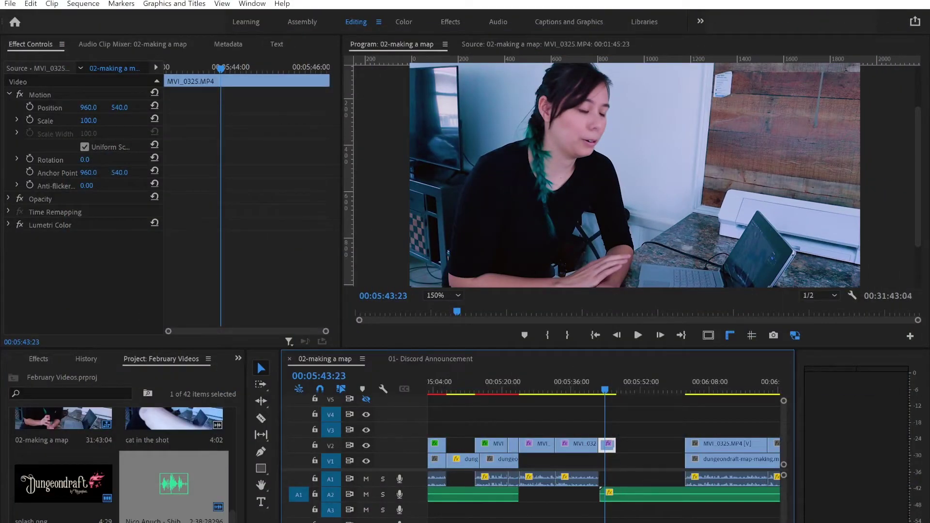
- Switch to Premiere Pro and examine how the whole 02-making a map sequence is laid out on its timeline
scroll(604, 451, down, 4)
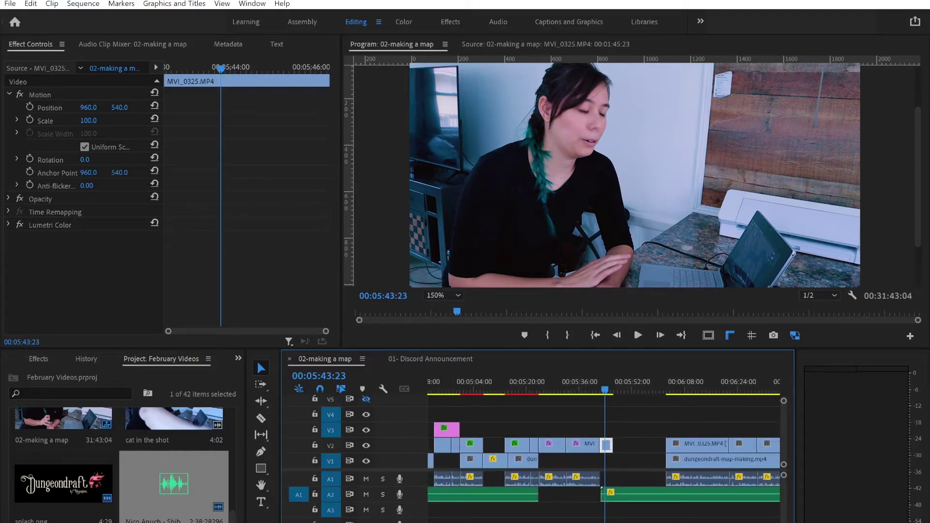
key(minus)
key(minus)
key(minus)
key(minus)
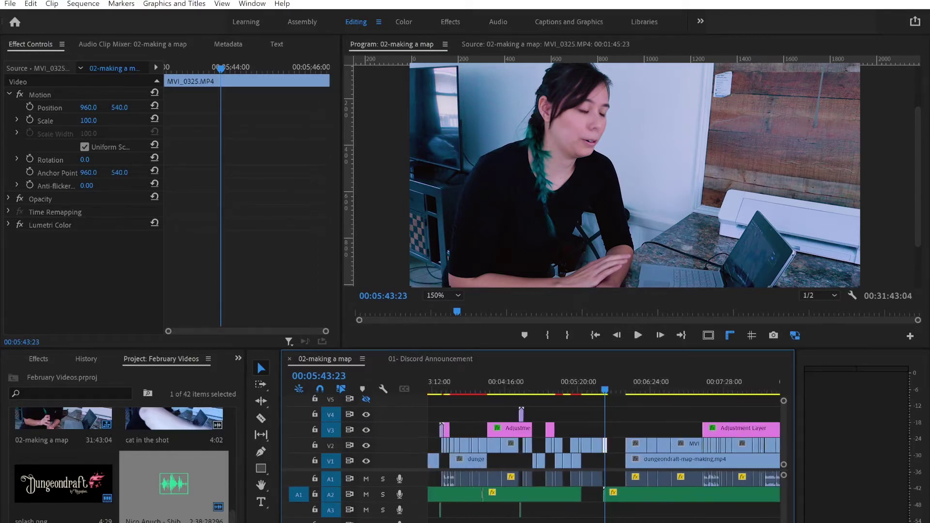
key(minus)
key(minus)
key(minus)
key(minus)
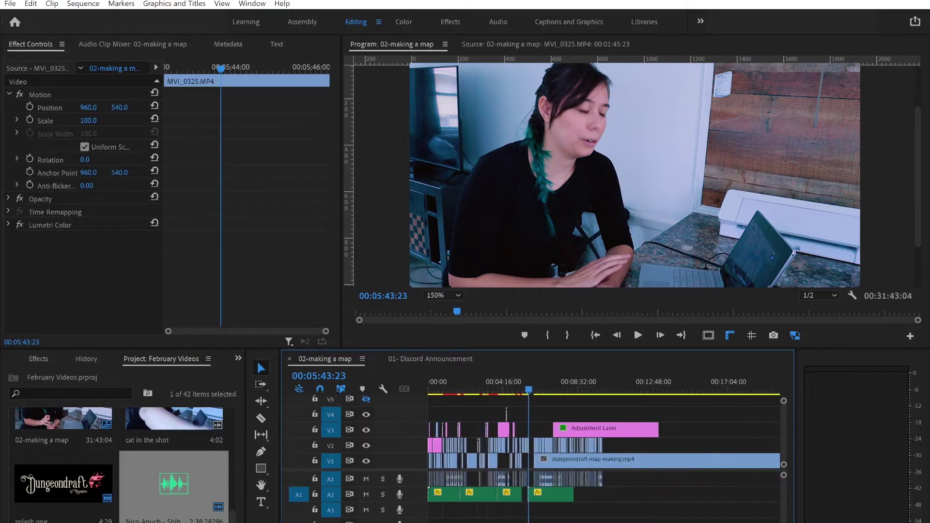
key(minus)
key(minus)
key(minus)
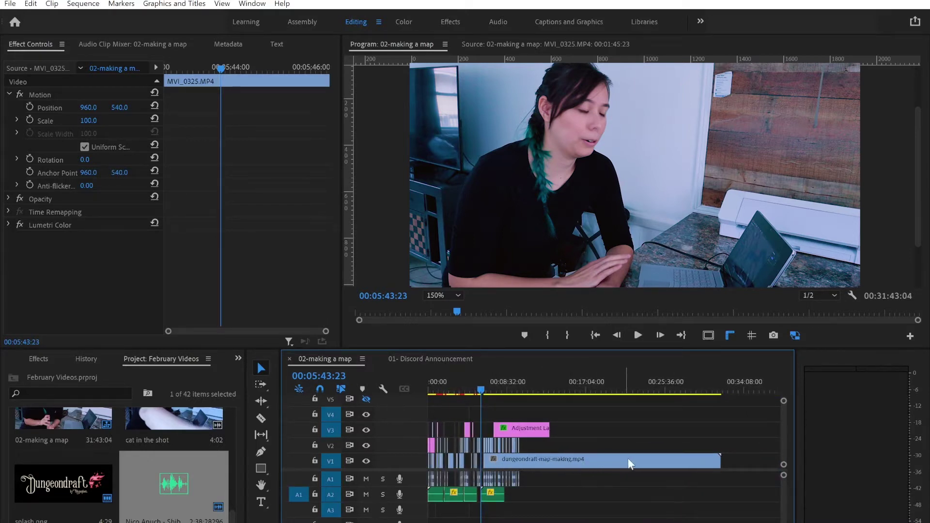
mouse_move(672, 460)
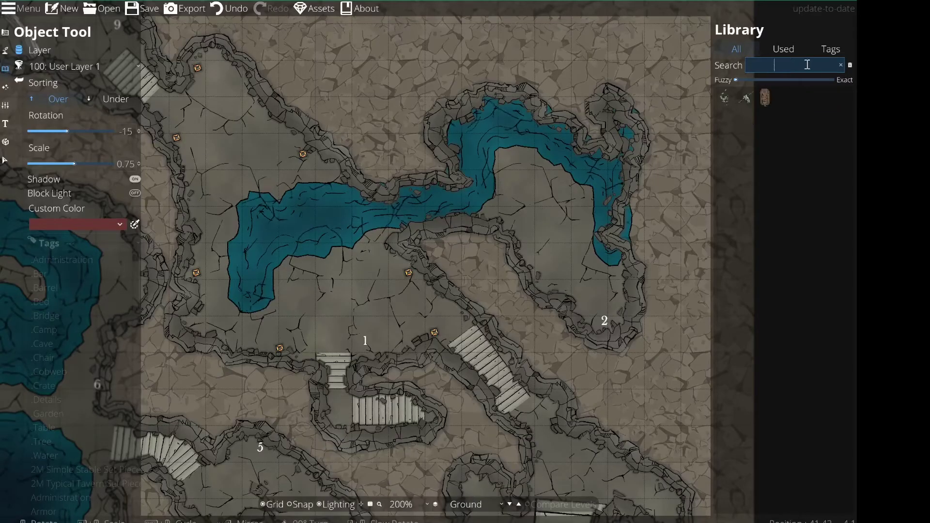
- Search the library for gems and place a gem cluster in room 2's stream on the Below Water layer
text(gem)
click(807, 98)
click(84, 67)
click(73, 139)
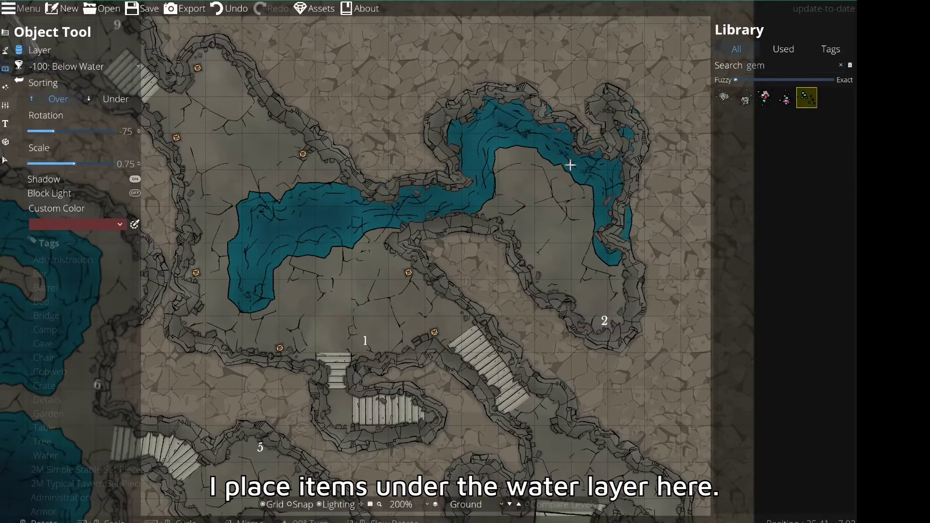
scroll(570, 165, up, 4)
click(539, 139)
- Search the library for bones and place a small bone pile beside the room 2 label on User Layer 1
double_click(756, 66)
text(bone)
click(84, 67)
click(72, 127)
click(786, 98)
click(598, 310)
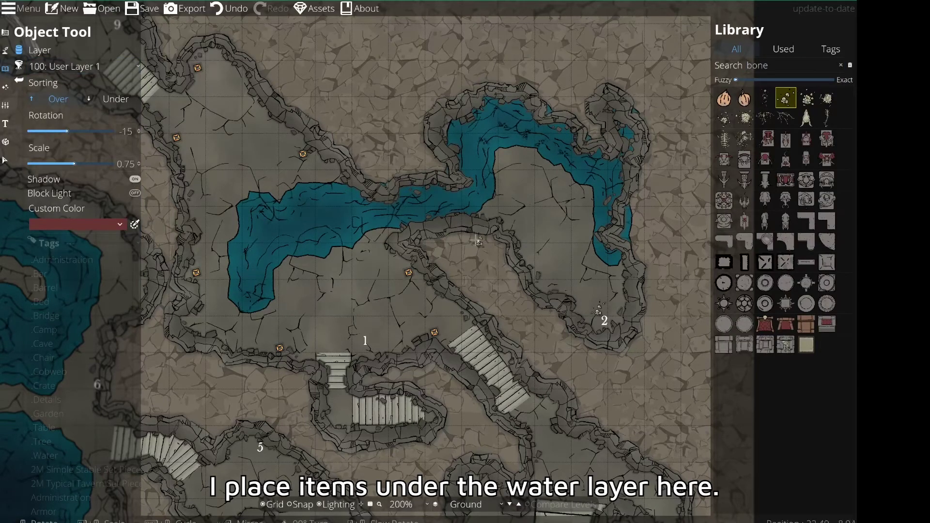
- Dig back the cave walls along the eastern part of room 2's stream with a small Cave Brush
drag(477, 241, 456, 211)
click(5, 32)
drag(590, 205, 577, 185)
scroll(607, 122, down, 3)
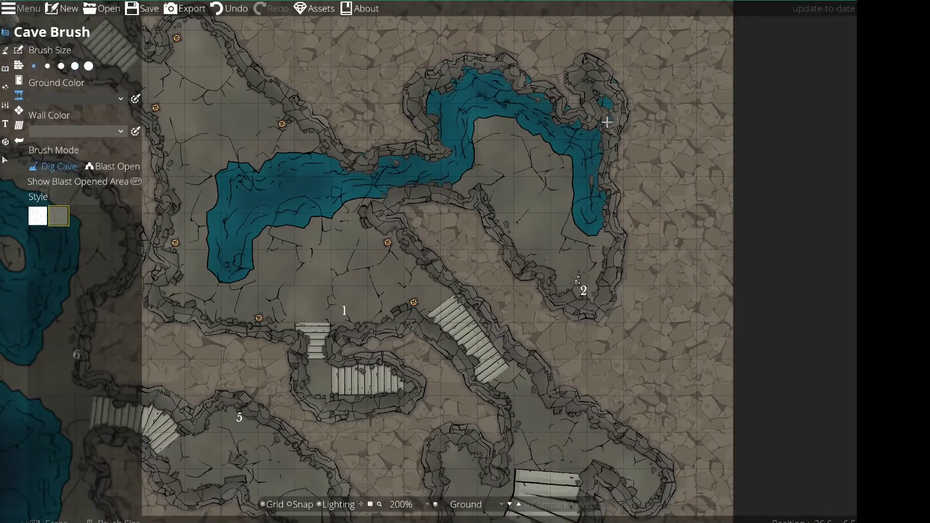
drag(606, 122, 605, 120)
- Add brown-tinted blood spurts as mud around the stairs north of room 3 and fill room 3 with brown water as mud
click(5, 50)
click(5, 68)
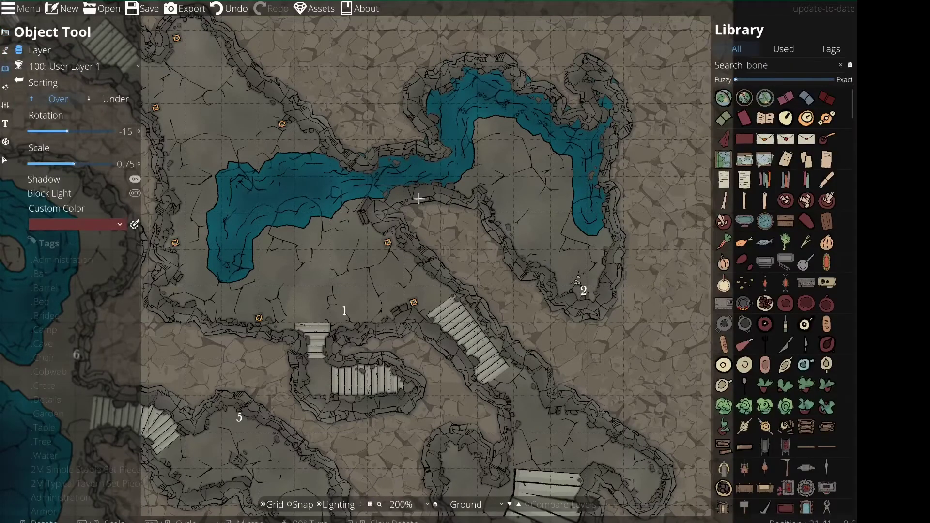
drag(296, 272, 251, 64)
double_click(782, 65)
text(blood)
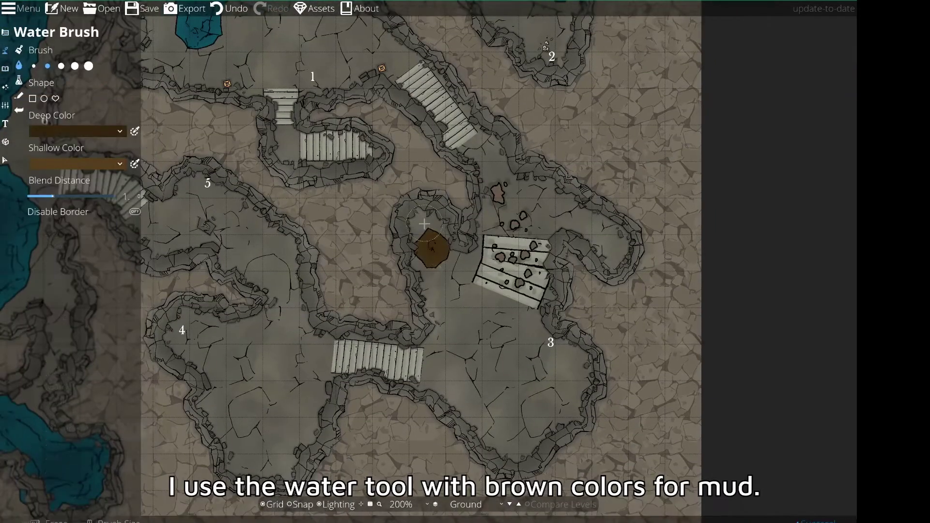
mouse_move(432, 245)
mouse_down()
mouse_move(577, 436)
mouse_move(555, 414)
mouse_up()
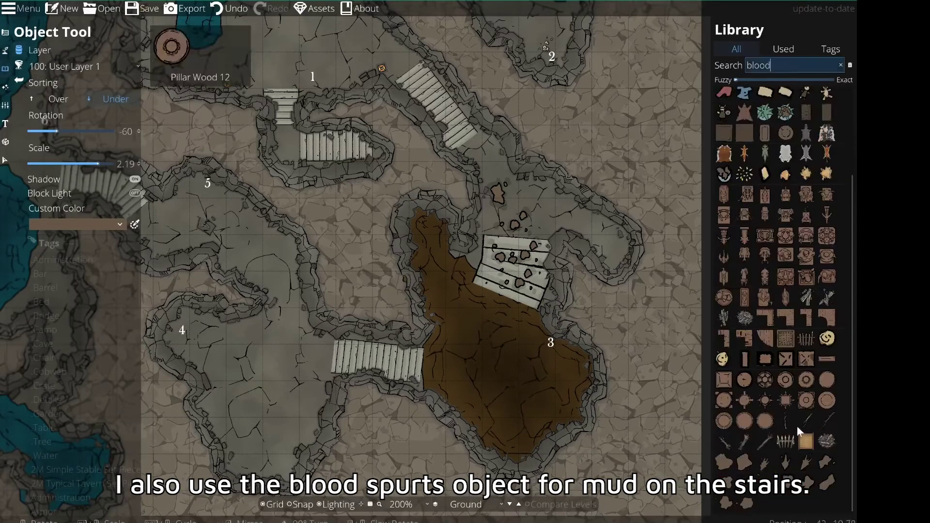
- Place brown blood spurts as mud spots, in varied rotations, on the stairs between rooms 3 and 4
click(765, 482)
scroll(392, 361, down, 5)
click(404, 368)
scroll(387, 356, up, 2)
click(387, 357)
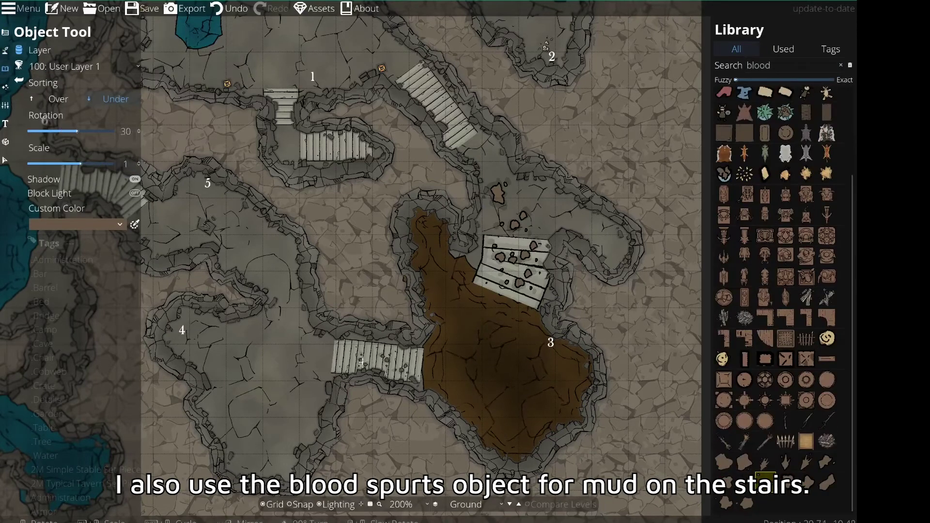
click(367, 350)
click(349, 359)
scroll(344, 347, up, 2)
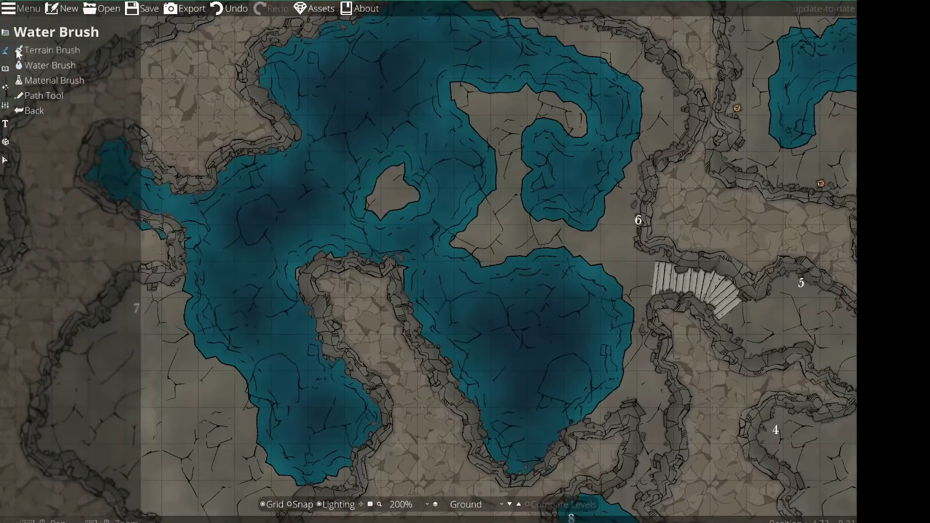
- Clear the cave wall ring from the small lake island and reshape the island into a rounder dry patch
click(52, 50)
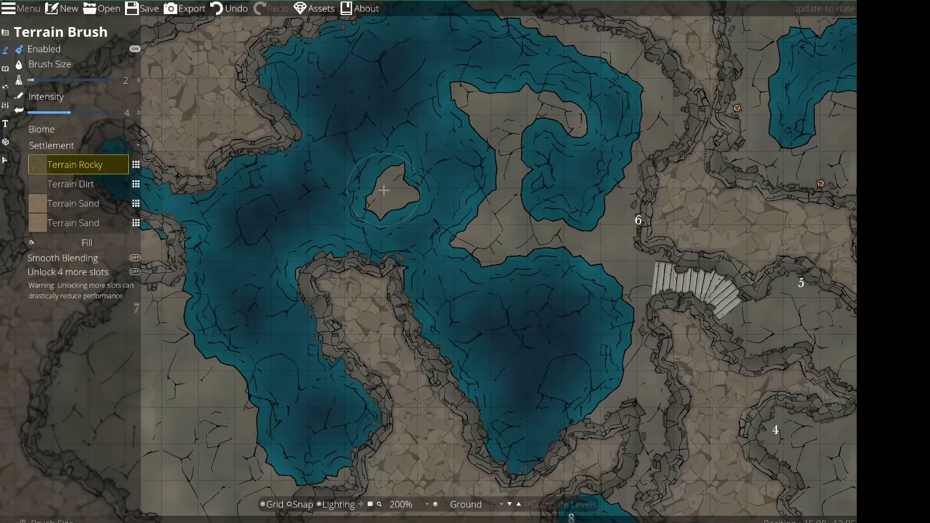
key(ctrl+z)
key(ctrl+y)
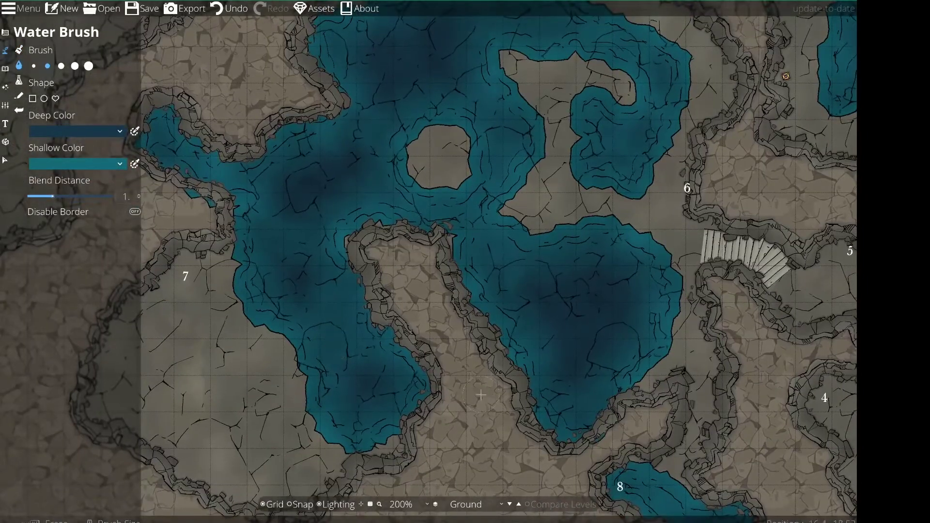
- Clear the library search and place rock clusters around the edges of room 7 with the sorting set to Under
key(BackSpace)
key(BackSpace)
key(BackSpace)
key(BackSpace)
key(BackSpace)
scroll(776, 194, down, 5)
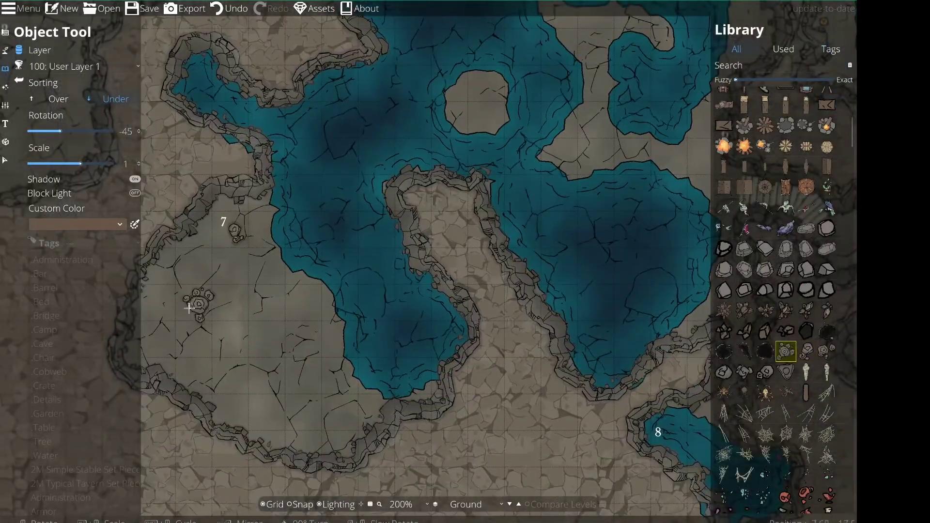
click(160, 342)
click(331, 436)
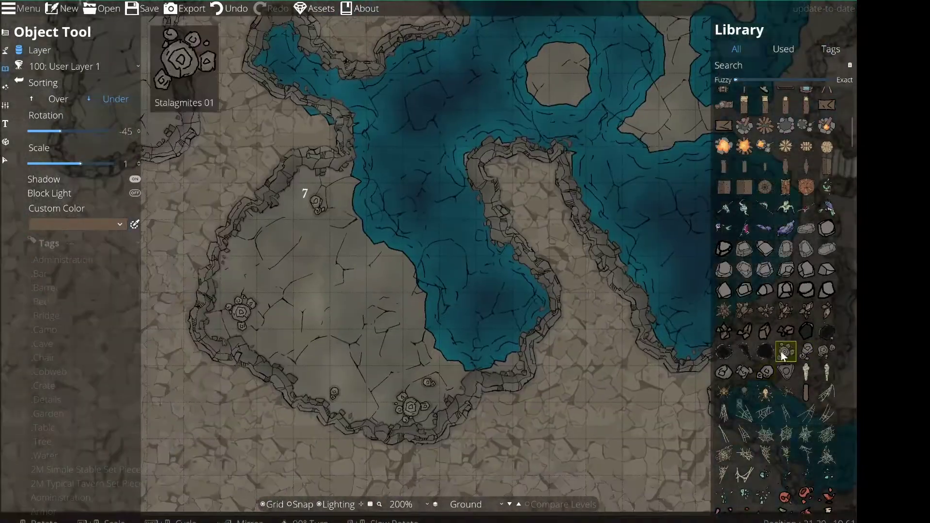
click(260, 256)
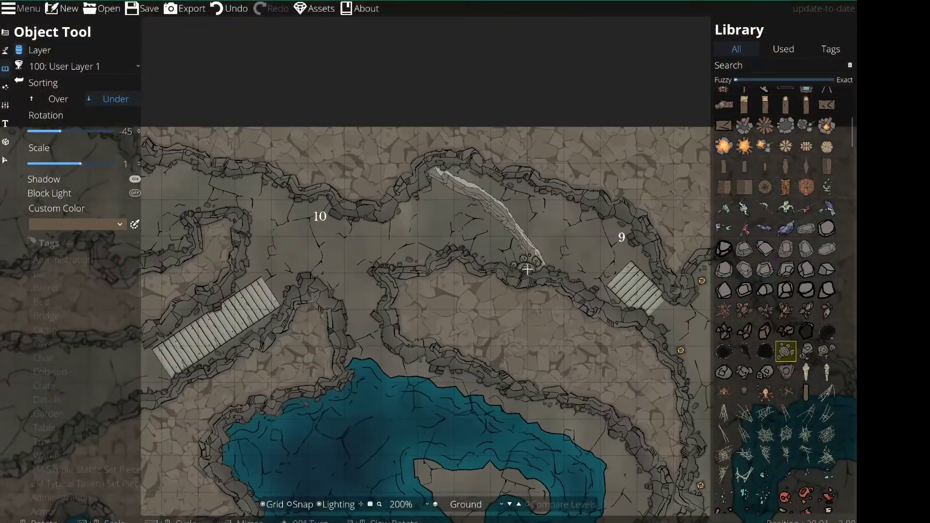
click(578, 251)
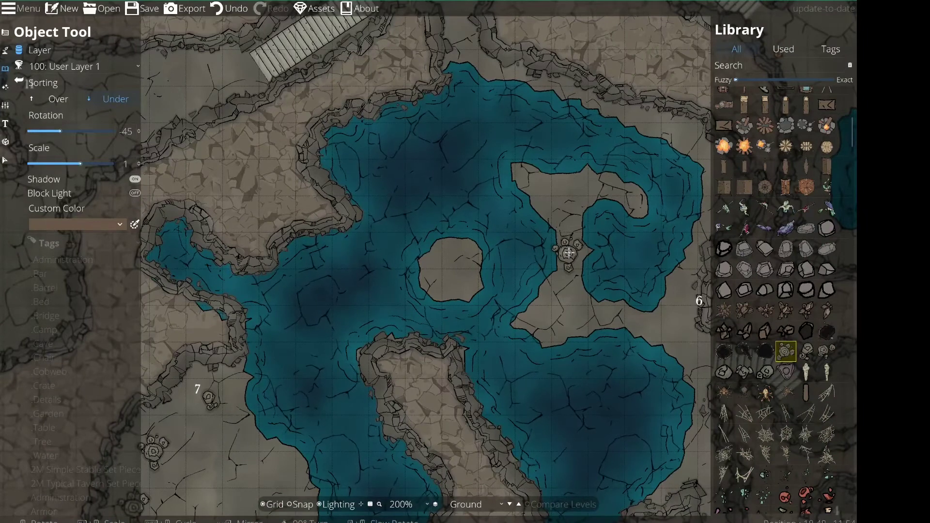
- Decorate room 7 with bone piles, a large skeleton and dirt patches, searching the library for bones, dirt and skeletons
text(bones)
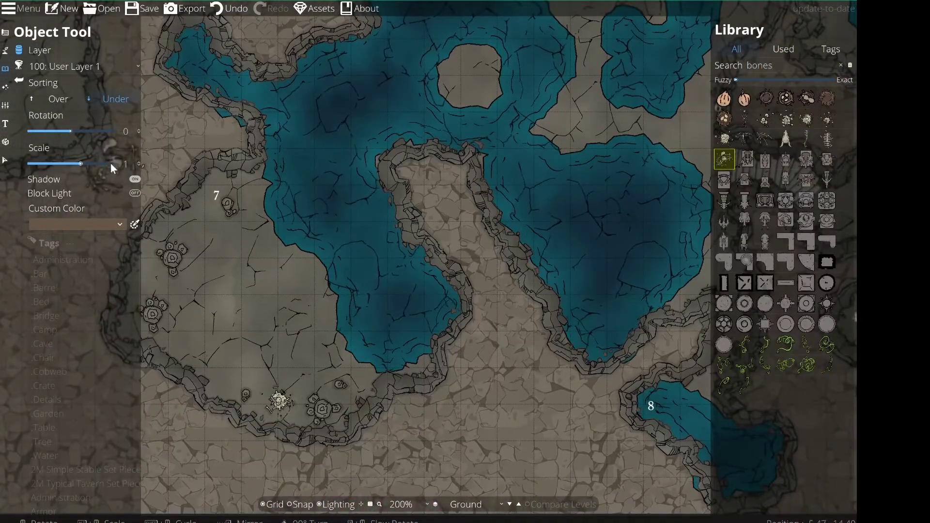
mouse_move(816, 139)
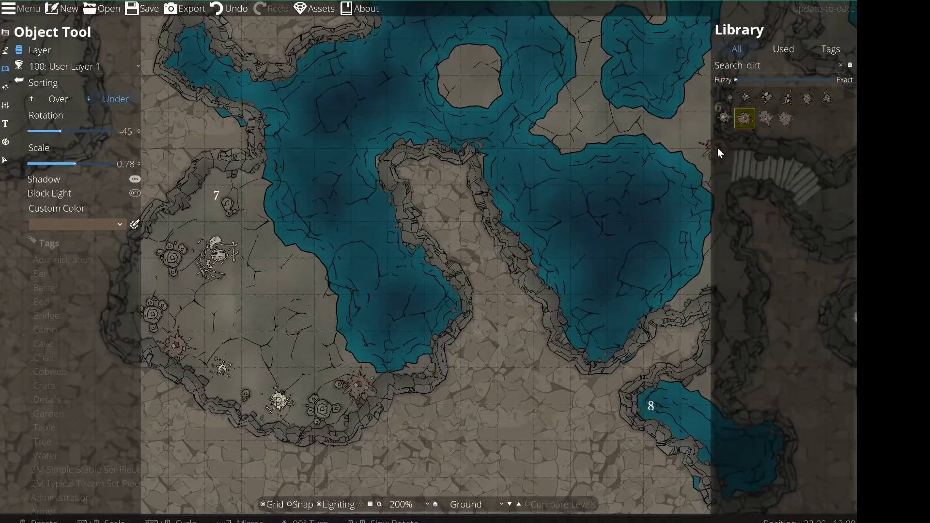
triple_click(762, 67)
text(skeletons)
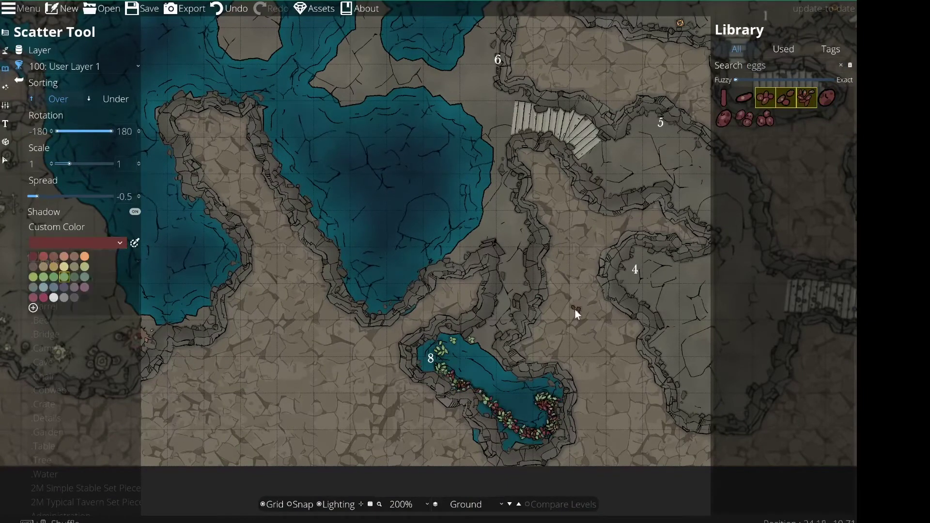
- Undo the last egg scatter in room 8's pool and increase the Scatter Tool's spread
key(ctrl+z)
drag(36, 196, 44, 196)
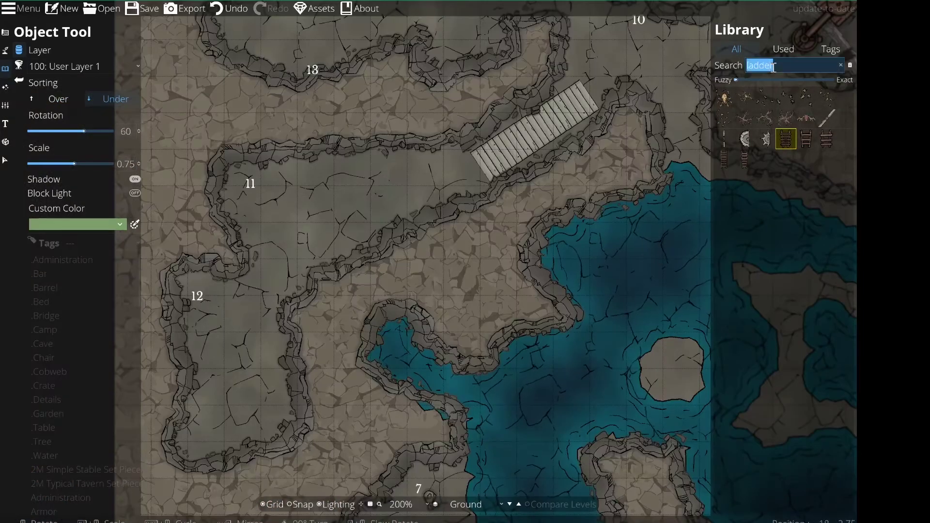
- Place three green-accented stone statues around room 11 and add broken stone pieces near its southern wall
text(statue)
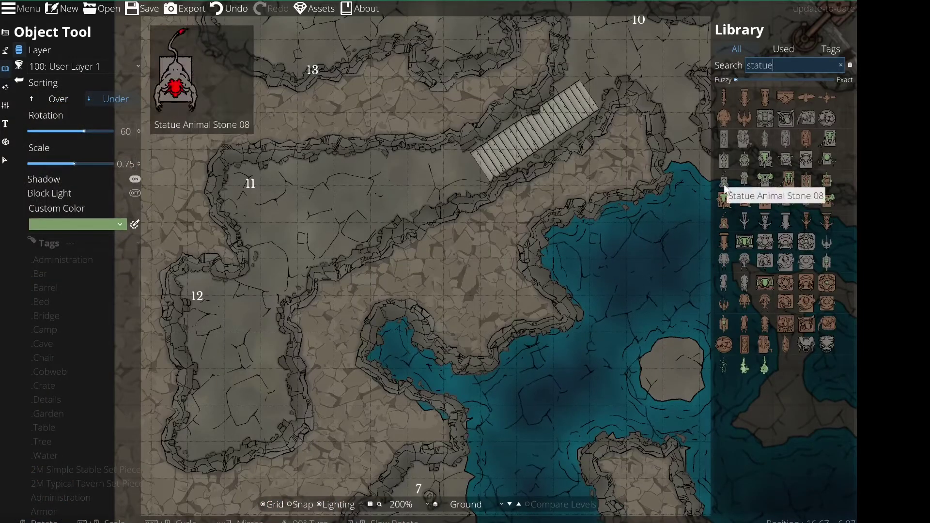
click(745, 242)
scroll(395, 174, down, 2)
click(287, 170)
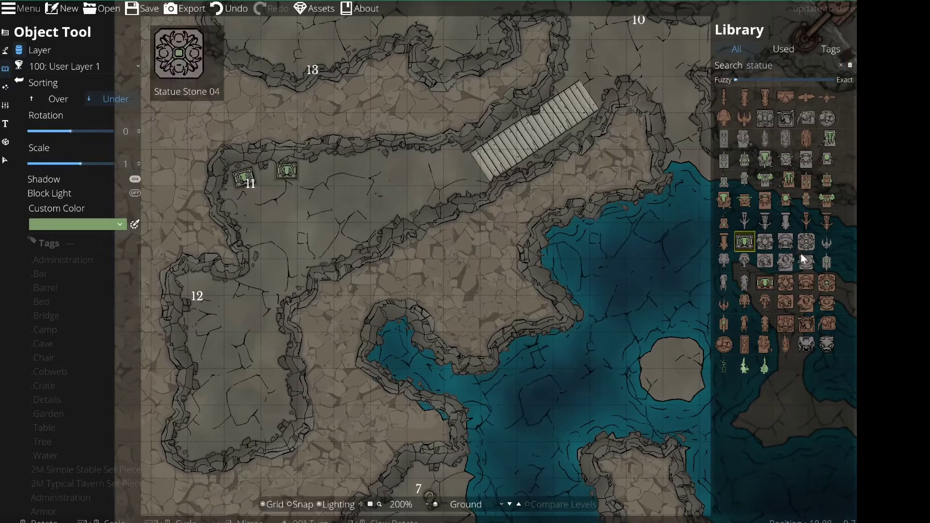
click(372, 226)
text(stone)
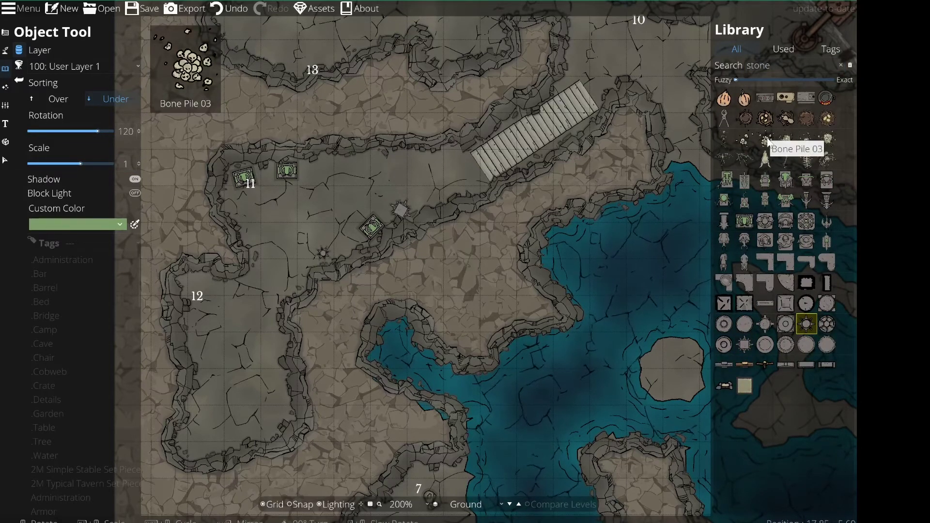
- Place a rotated Armchair Broken 01 with a brown custom color in the southwest corner of room 12
double_click(775, 65)
text(chair)
click(827, 160)
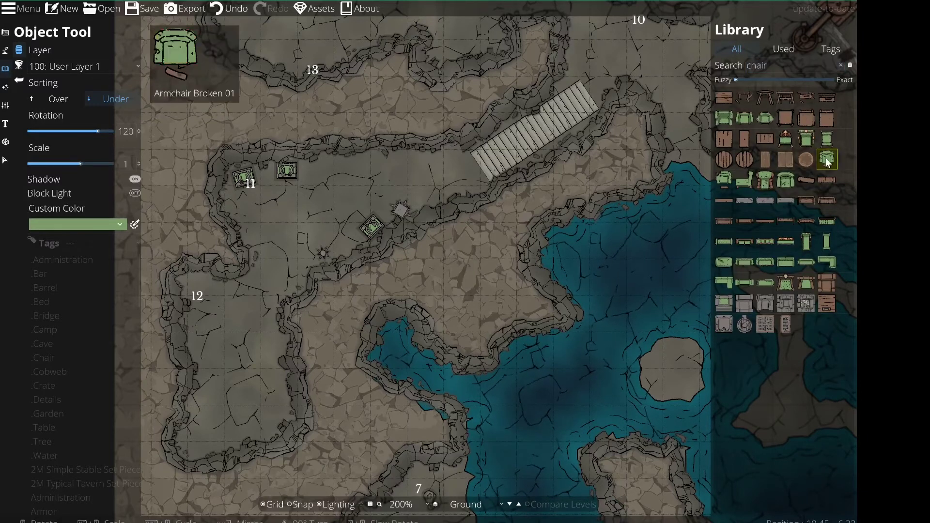
click(78, 224)
click(60, 264)
scroll(224, 423, down, 6)
- Place wooden chests in room 12 and group candles on top of the one near the west wall
text(chest)
click(806, 117)
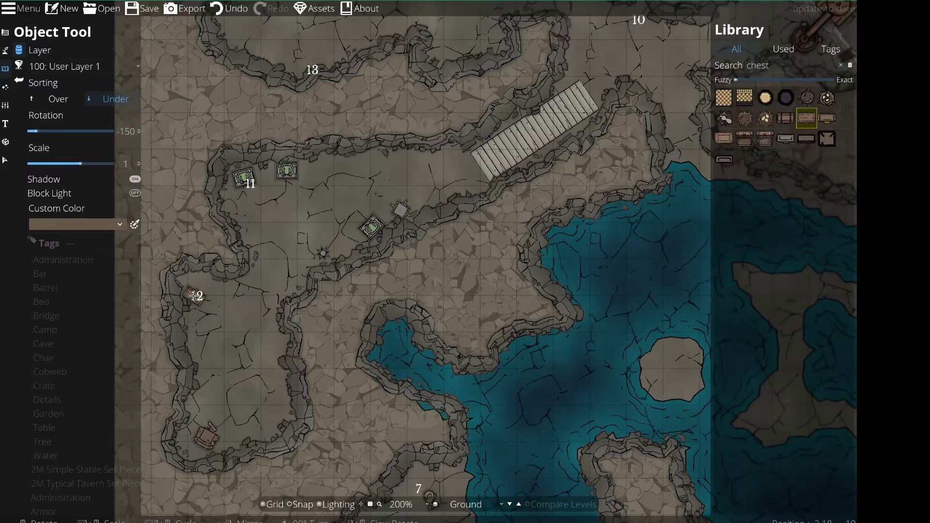
click(755, 66)
text(candle)
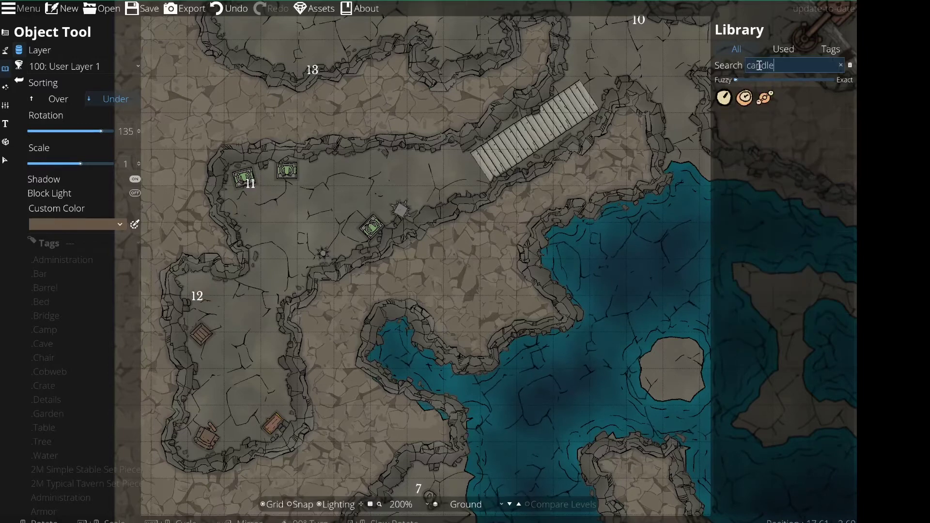
text(desk)
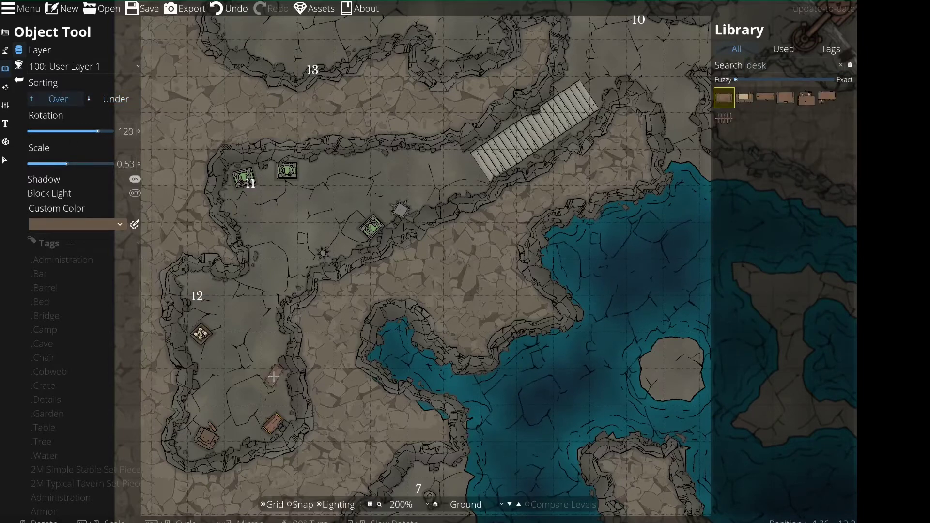
text(scroll)
- Place a desk along the east wall of room 12 and set a container of scrolls on it
click(765, 117)
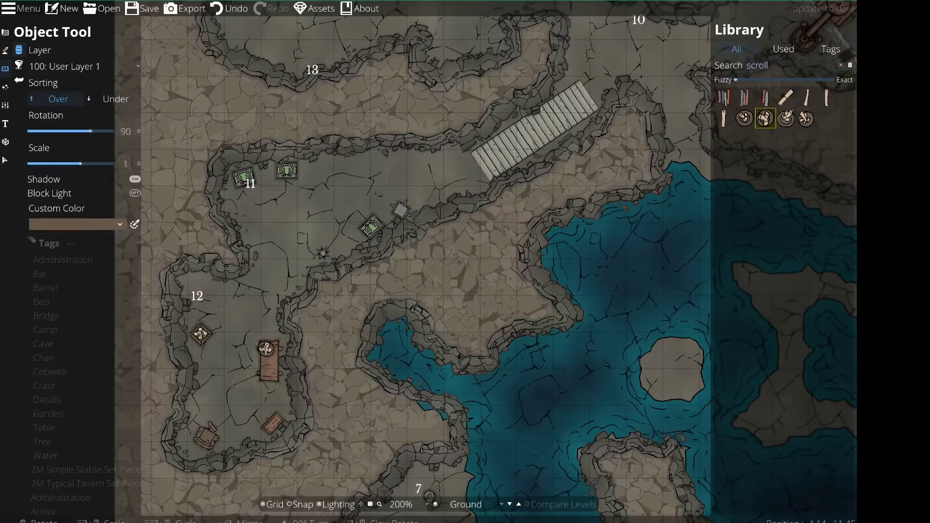
- Search the library for bowls and place one on the southern half of the desk in room 12
text(book)
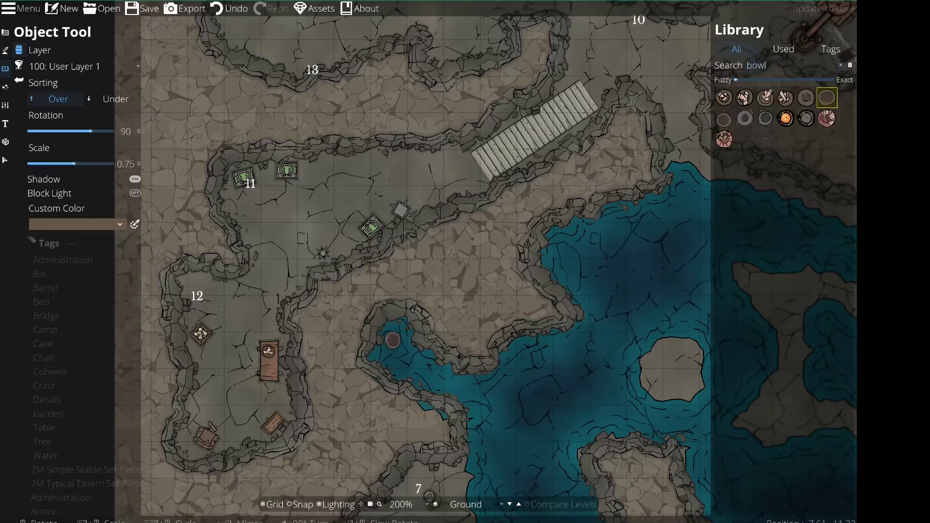
click(827, 97)
scroll(269, 371, down, 3)
click(269, 371)
click(724, 118)
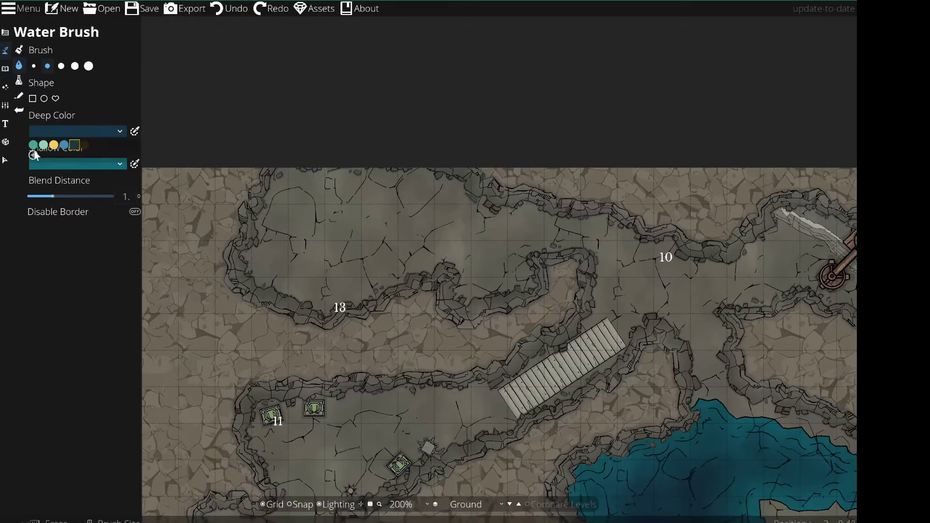
- Set the Water Brush deep color to white and the shallow color to grey, and paint mist through caves 13 and 10
click(34, 153)
click(30, 141)
click(116, 164)
click(33, 188)
mouse_move(38, 209)
mouse_down()
mouse_move(35, 231)
mouse_move(30, 211)
mouse_up()
click(117, 121)
mouse_move(281, 261)
mouse_down()
mouse_move(300, 221)
mouse_move(450, 206)
mouse_move(708, 310)
mouse_up()
- Change the shallow water color to light grey and paint over the eastern part of the mist in cave 13
click(119, 164)
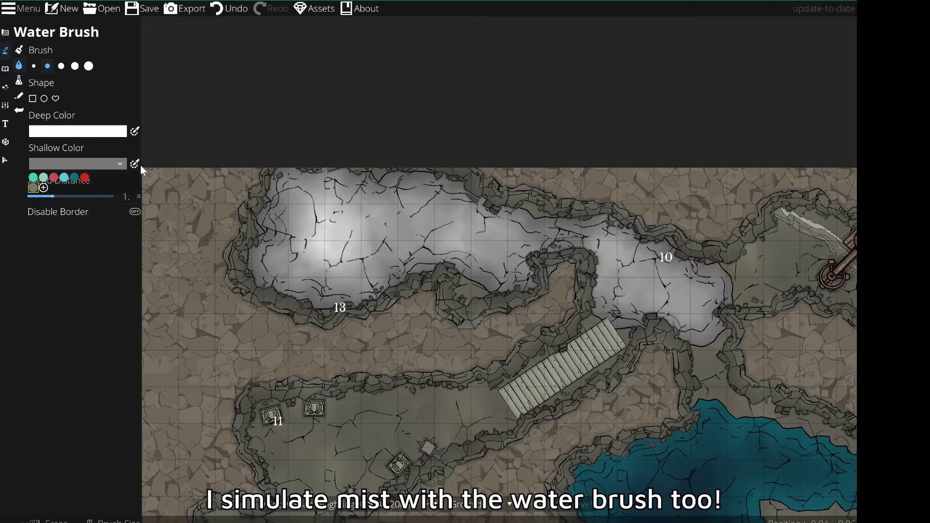
click(33, 188)
drag(31, 211, 30, 196)
drag(405, 247, 562, 271)
- Set the deep water color to pale blue, add a custom shallow color, and repaint the mist across cave 13
click(99, 131)
click(33, 155)
click(37, 148)
click(116, 117)
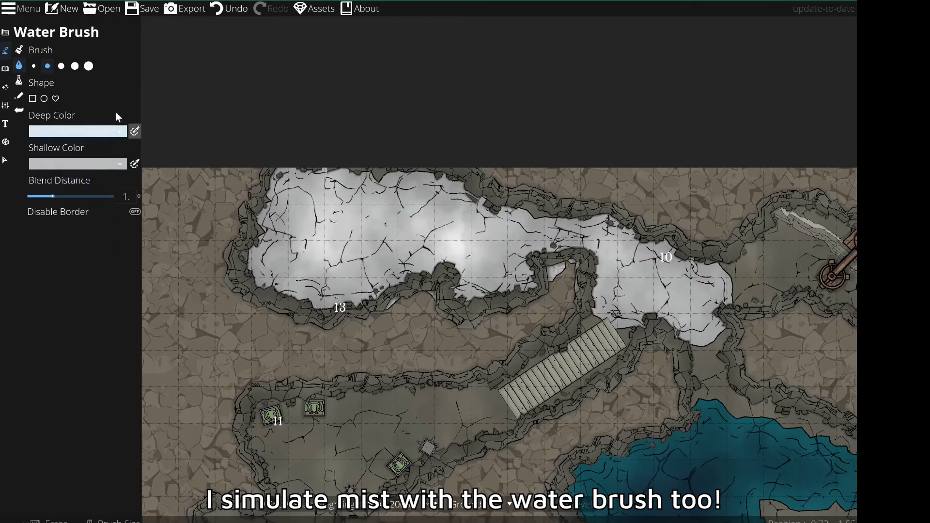
click(118, 163)
click(42, 185)
drag(310, 206, 511, 261)
click(119, 163)
click(44, 185)
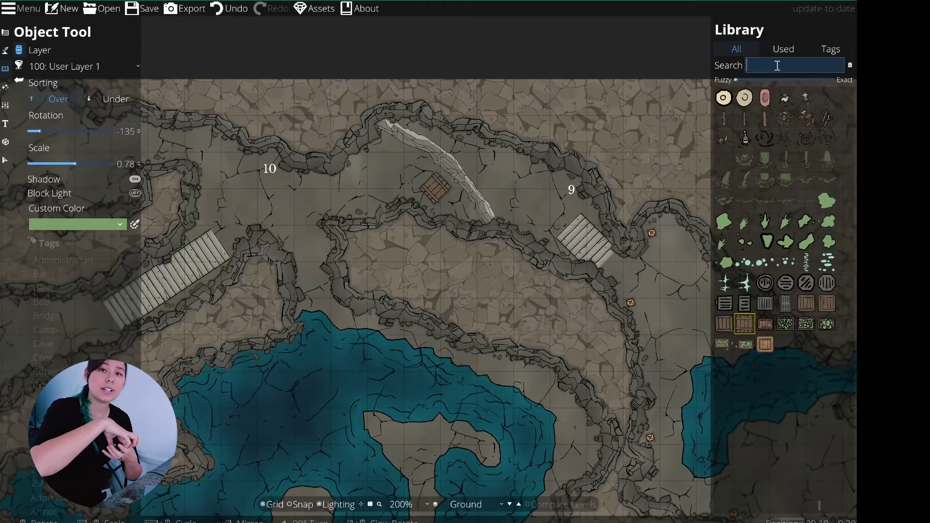
- Place the Gears 8 object on top of the wooden crate beside the white ledge between areas 10 and 9
scroll(809, 360, down, 20)
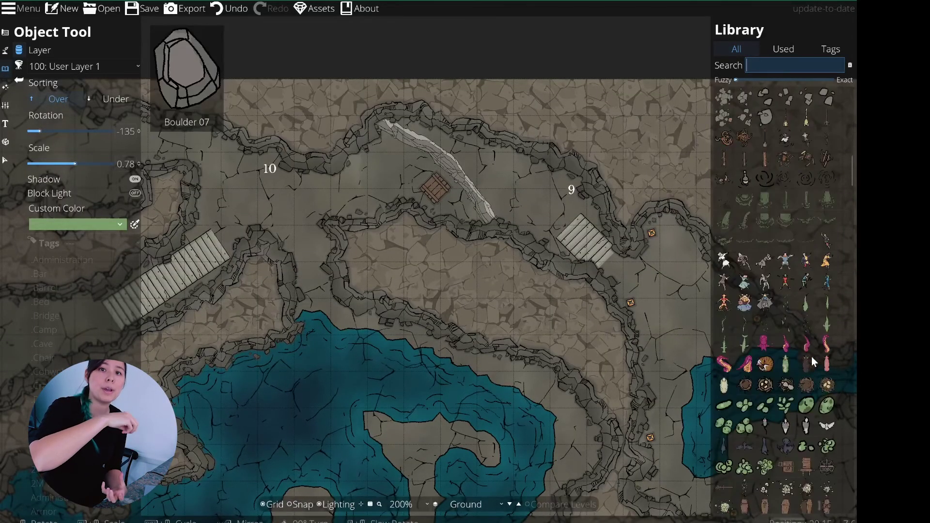
scroll(814, 346, down, 10)
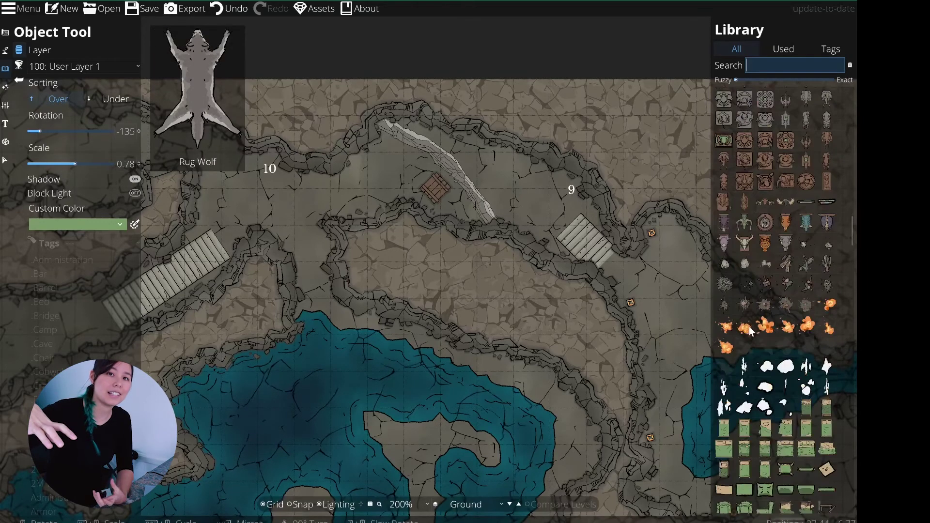
scroll(752, 322, down, 10)
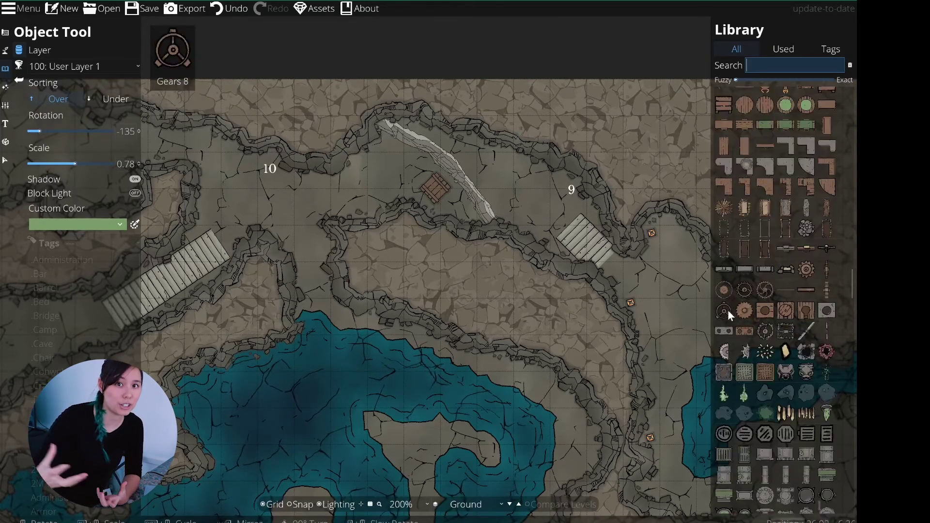
click(728, 310)
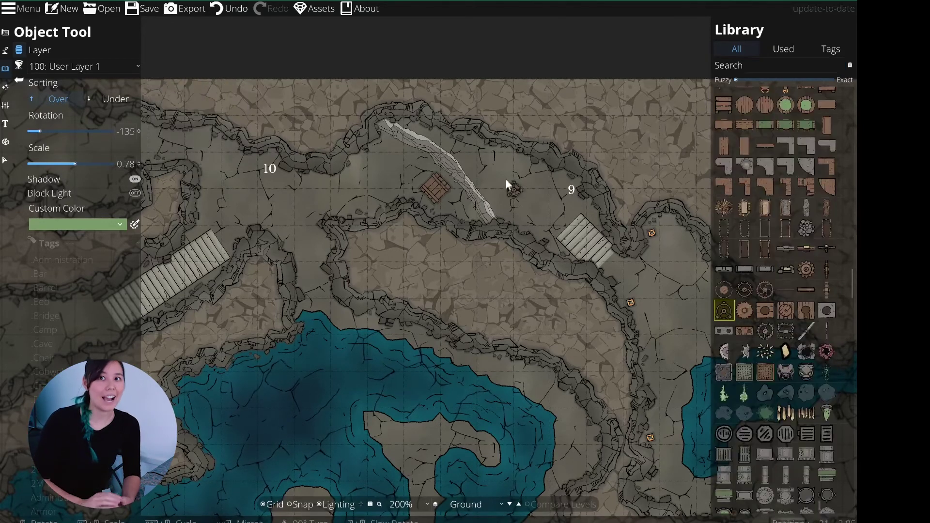
click(435, 189)
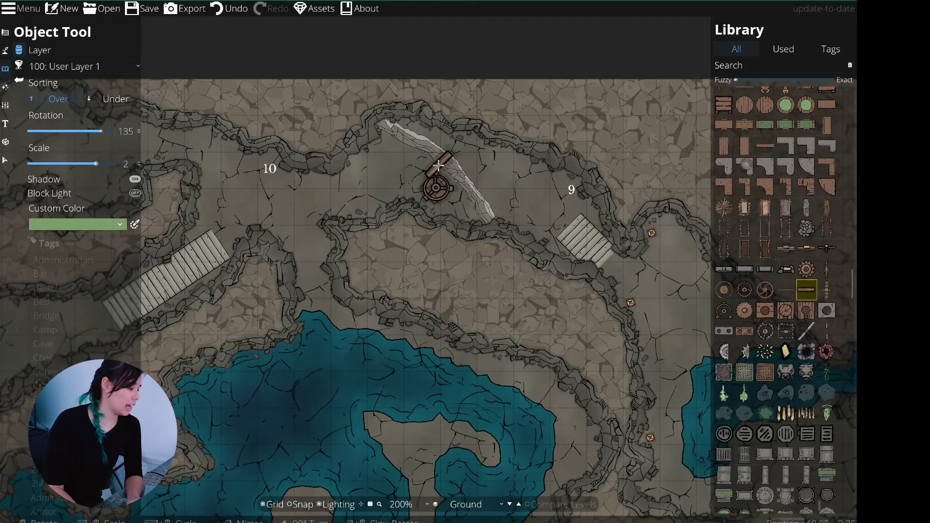
- Choose the square wooden piece with a round mechanism from the library, with 45° rotation and a scale of 1.11
click(790, 311)
right_click(466, 161)
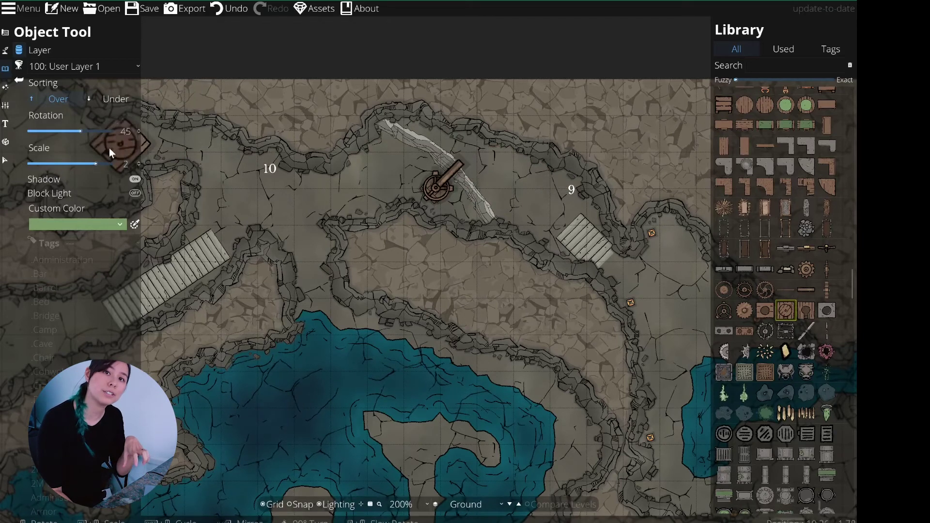
drag(96, 164, 78, 164)
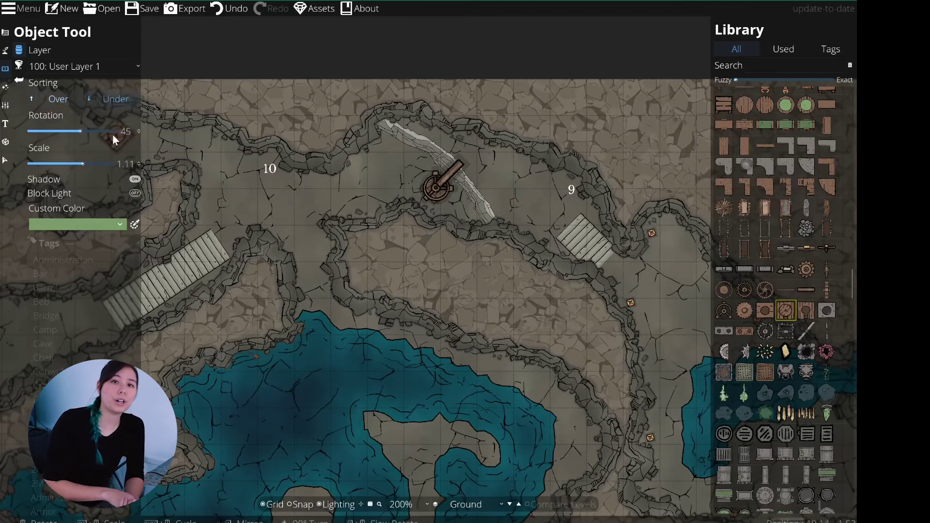